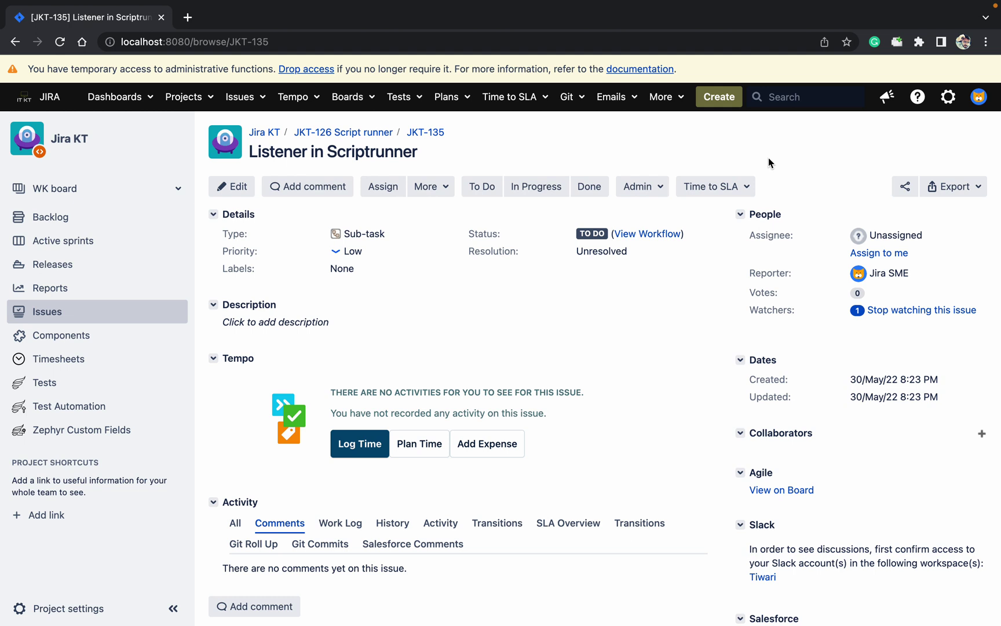
# Open ScriptRunner's Listeners page from Manage apps in a new tab, using a 'lis' page search.
pyautogui.click(946, 104)
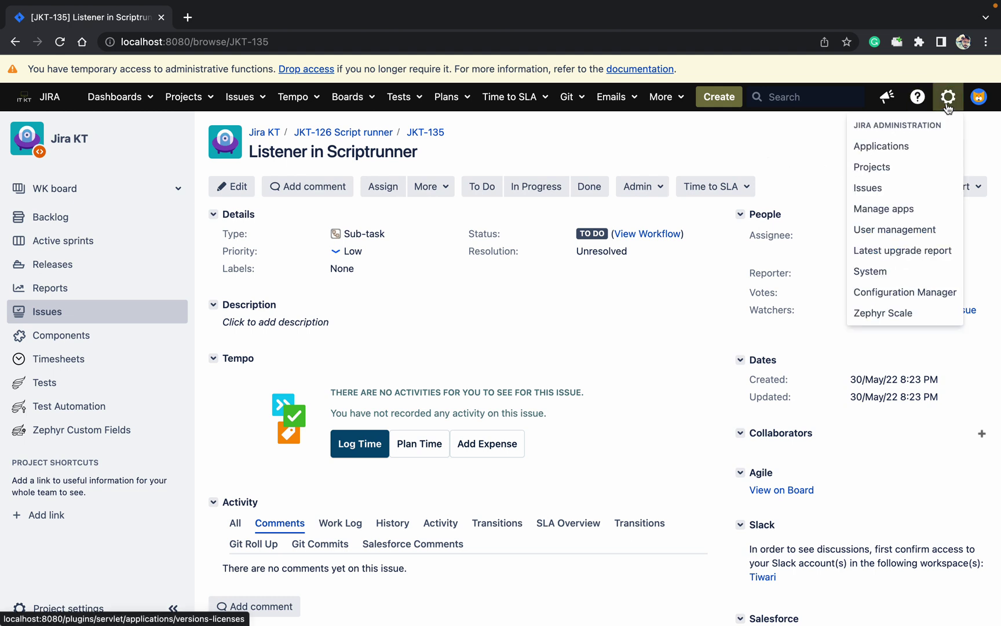
pyautogui.keyDown('super'); pyautogui.click(921, 207); pyautogui.keyUp('super')
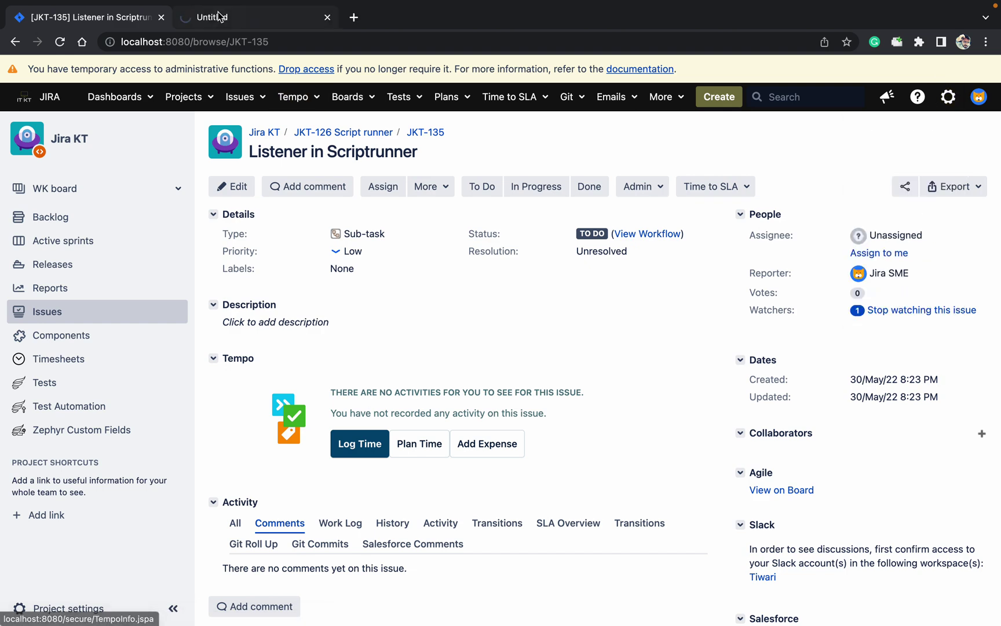
pyautogui.click(221, 18)
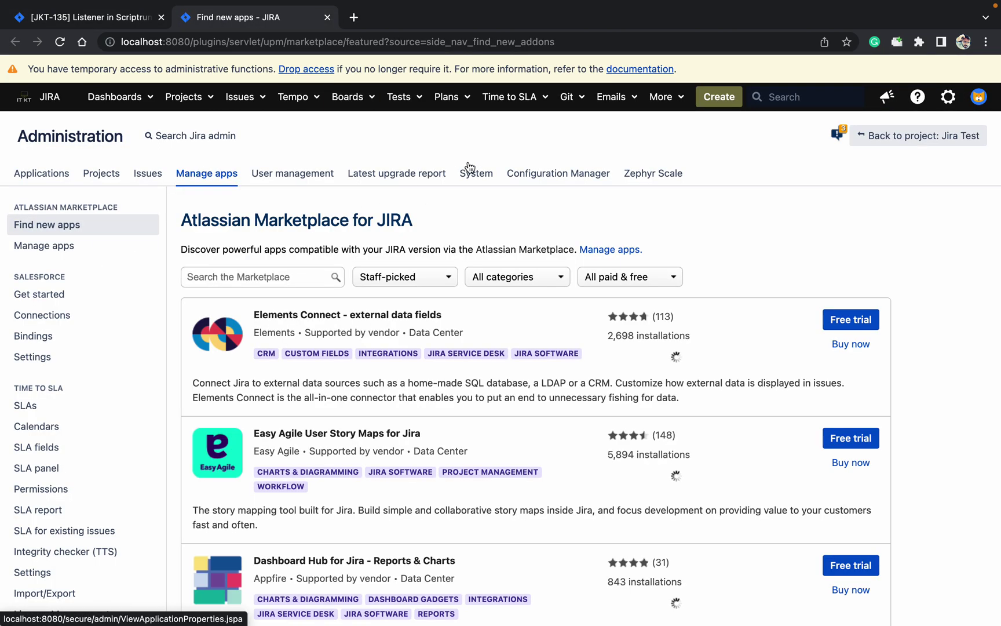
pyautogui.press('super+f')
pyautogui.write('lis')
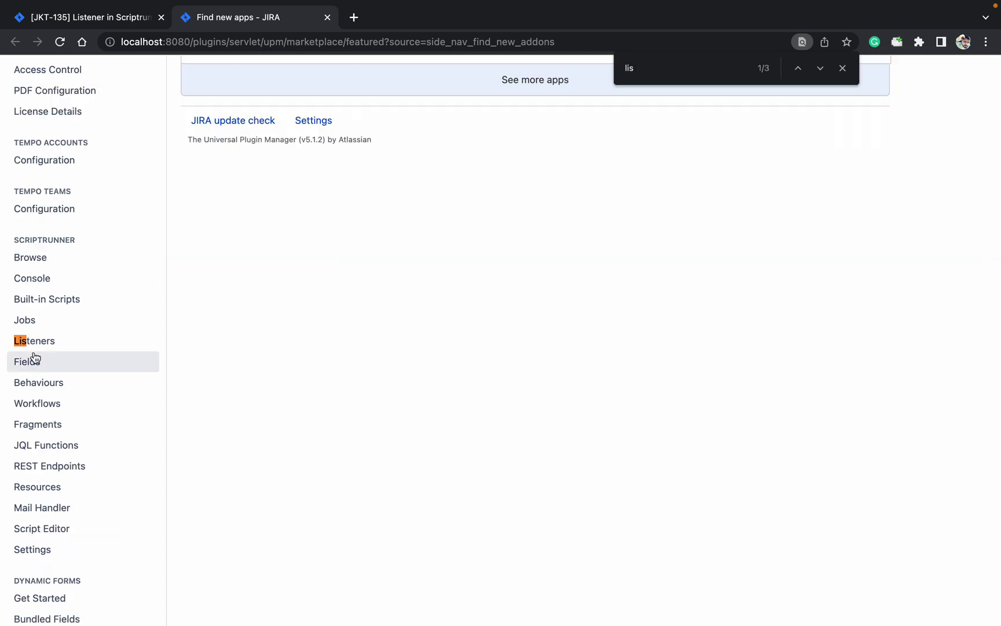
pyautogui.click(39, 345)
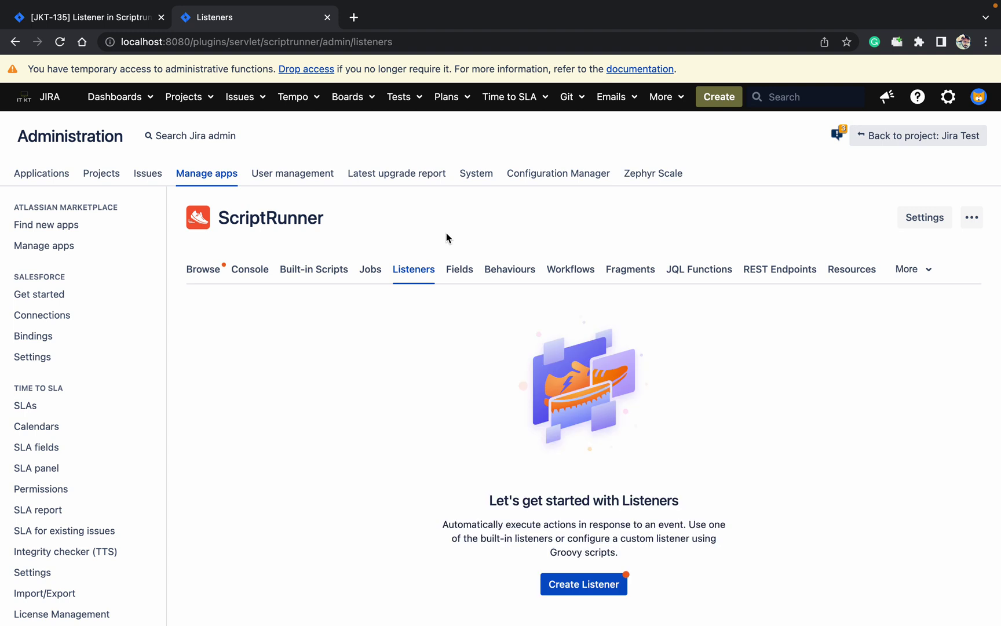
# Start creating a new ScriptRunner listener from the Listeners page.
pyautogui.scroll(-3, 446, 238)
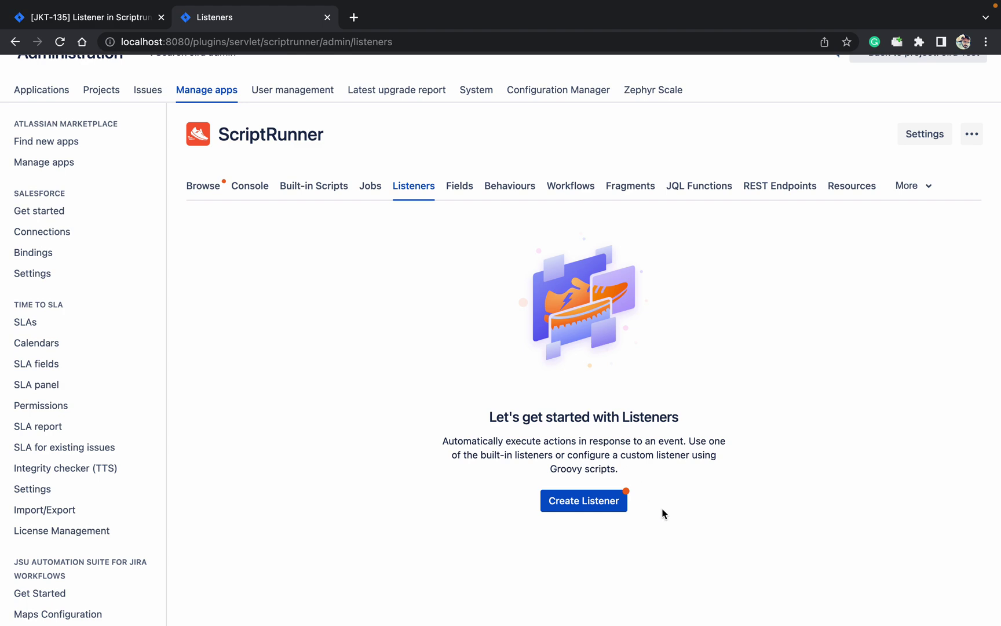
pyautogui.click(572, 500)
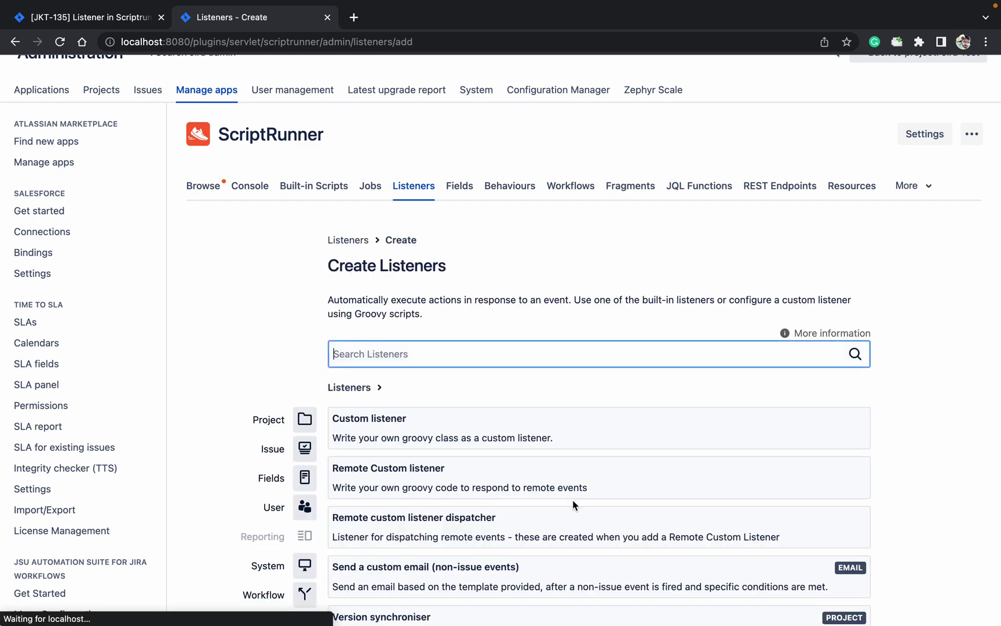
# Pick the 'Send a custom email (non-issue events)' listener type from the catalogue.
pyautogui.click(250, 319)
pyautogui.scroll(-1, 250, 319)
pyautogui.scroll(-5, 251, 319)
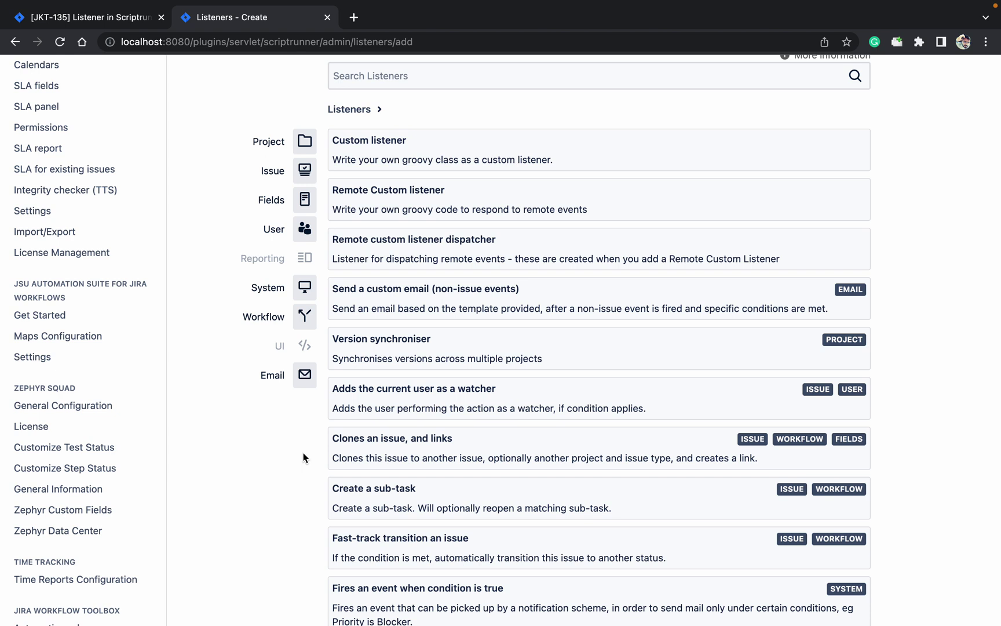
pyautogui.scroll(-1, 302, 458)
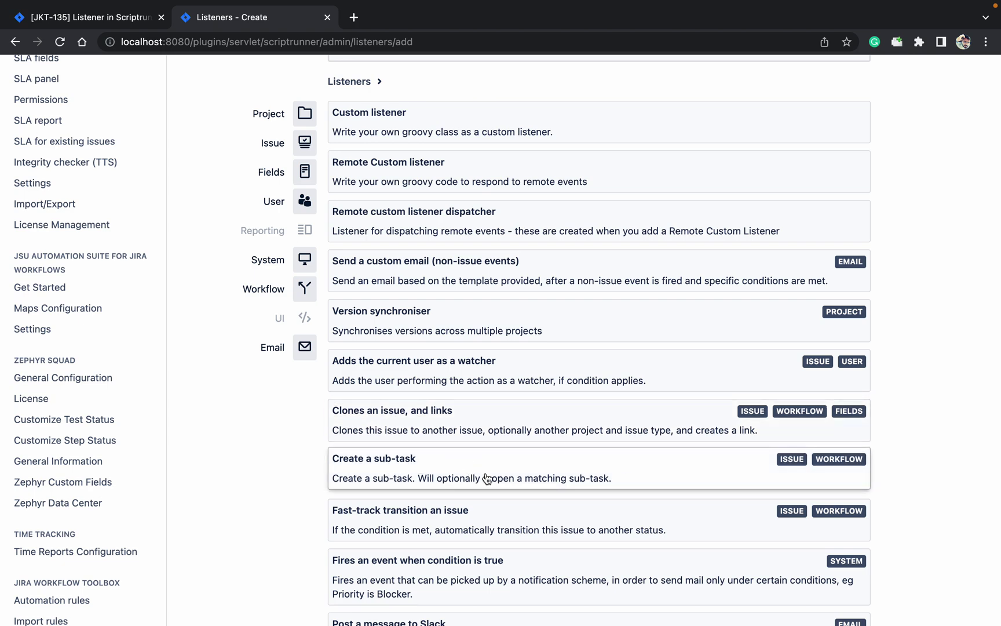
pyautogui.scroll(-5, 296, 501)
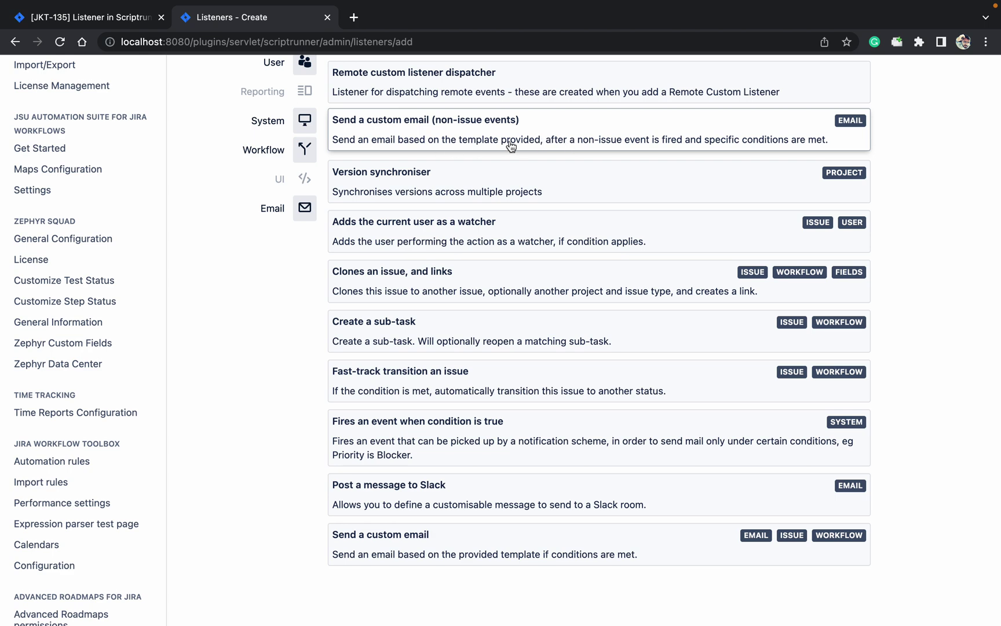
pyautogui.click(464, 142)
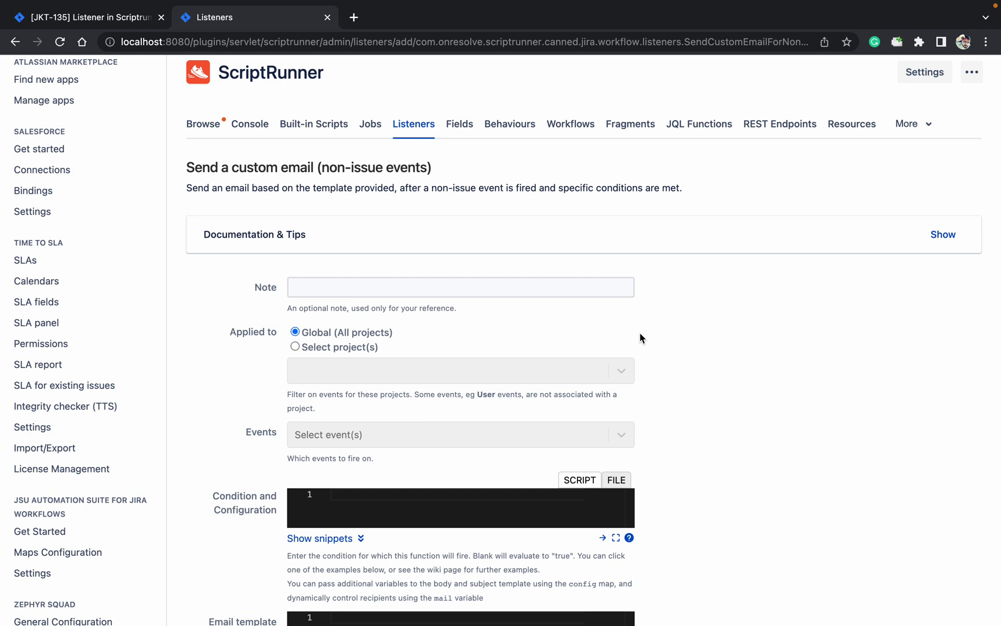
# Set the email listener's Events field to ReindexAllCompletedEvent from the event list.
pyautogui.scroll(-5, 640, 332)
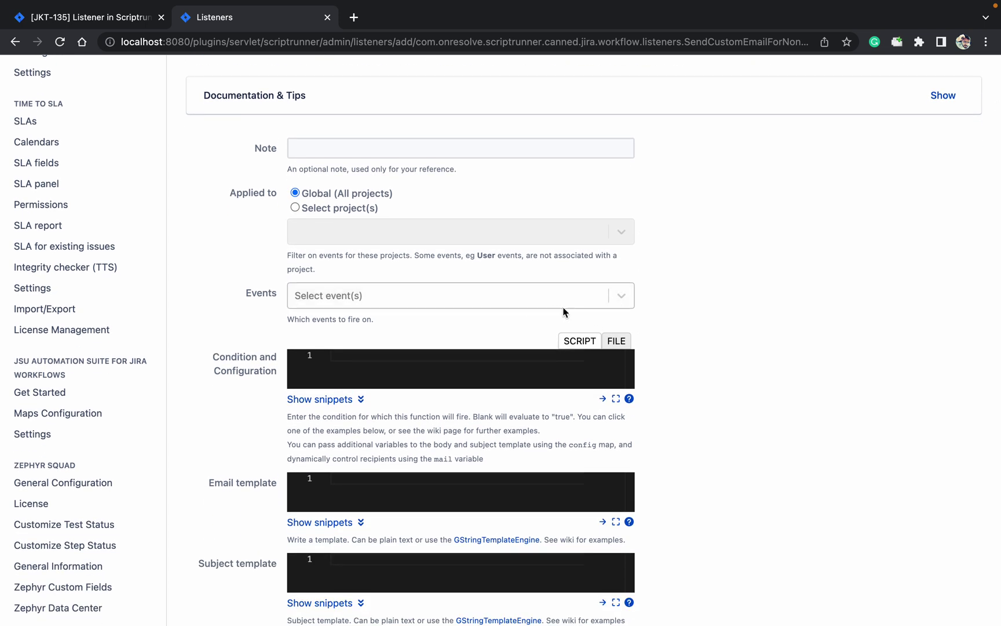
pyautogui.click(565, 309)
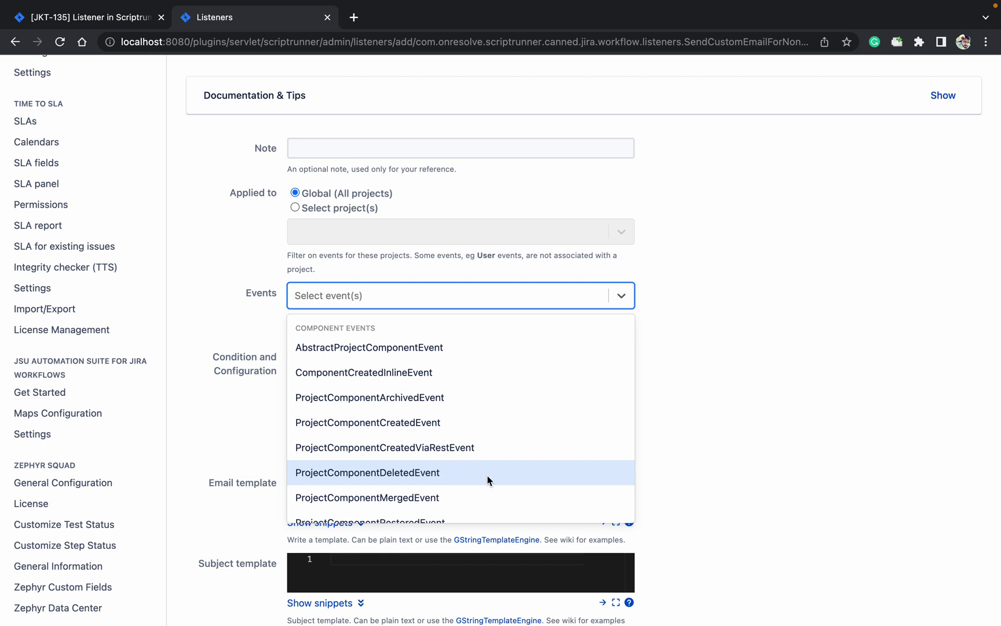
pyautogui.press('Down')
pyautogui.press('Down')
pyautogui.press('Down')
pyautogui.press('Down')
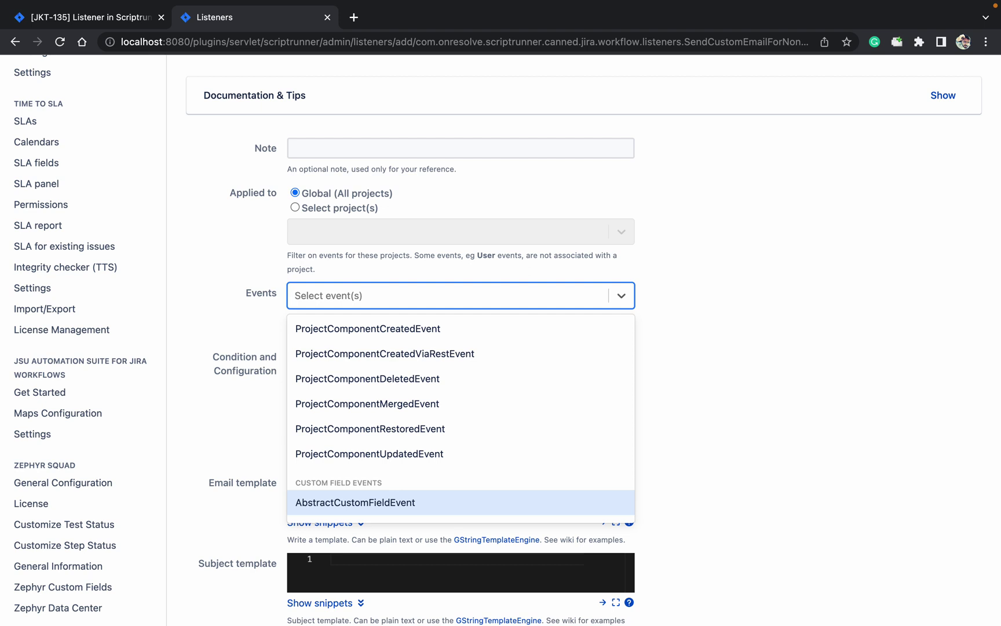
pyautogui.press('Down')
pyautogui.press('Up')
pyautogui.press('Up')
pyautogui.press('Up')
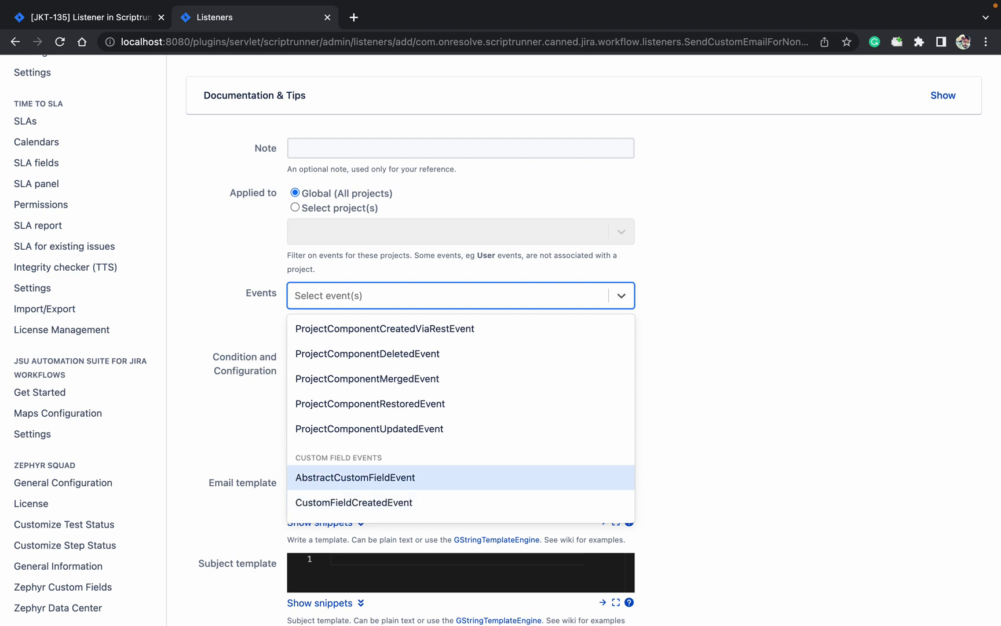
pyautogui.press('Down')
pyautogui.press('Down')
pyautogui.press('Down')
pyautogui.press('Down')
pyautogui.press('Down')
pyautogui.press('Down')
pyautogui.press('Down')
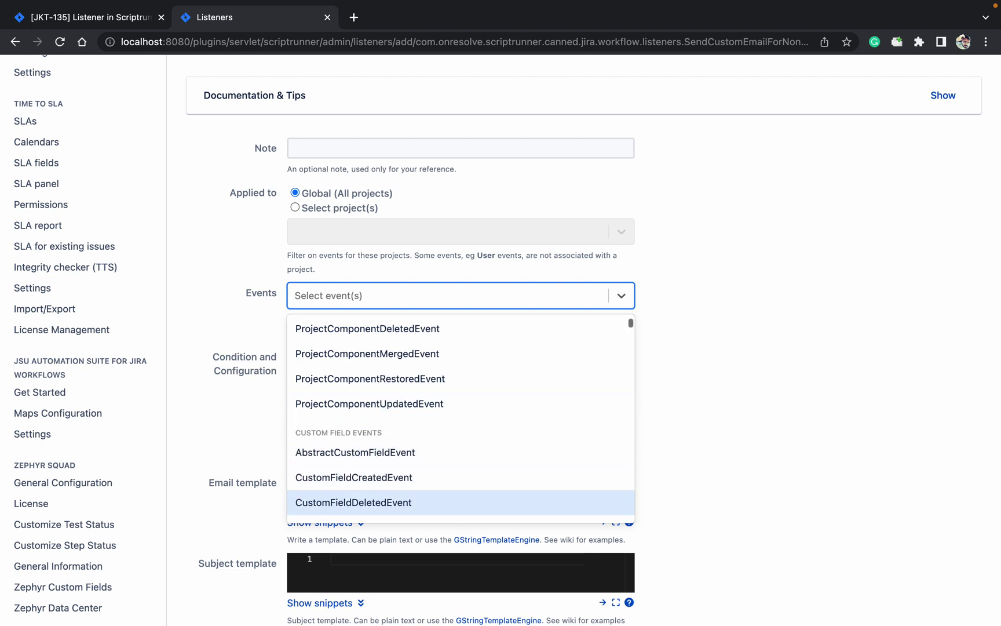
pyautogui.press('Down')
pyautogui.press('Down')
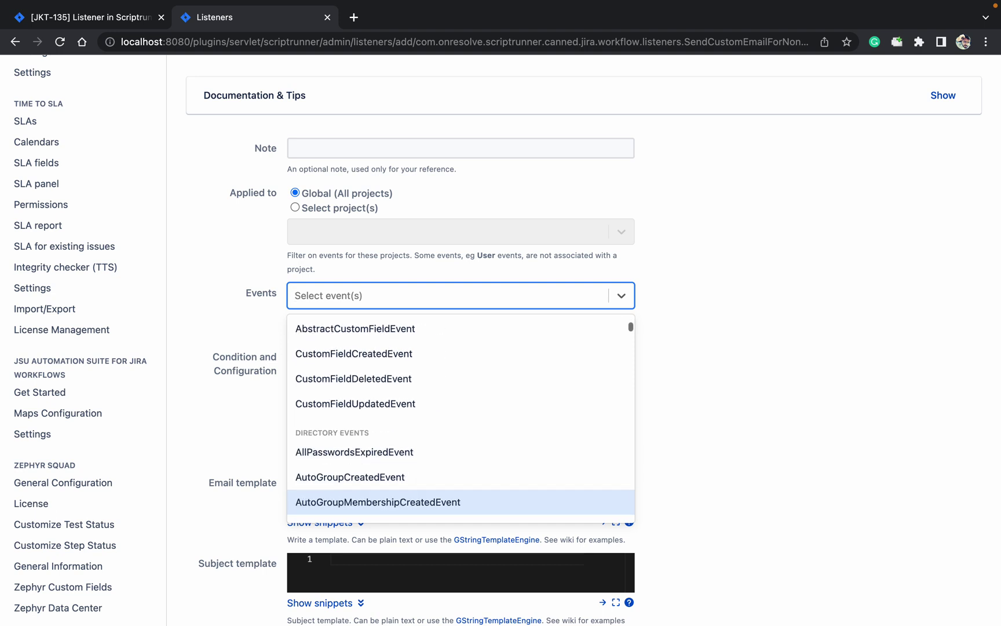
pyautogui.press('Down')
pyautogui.press('Down')
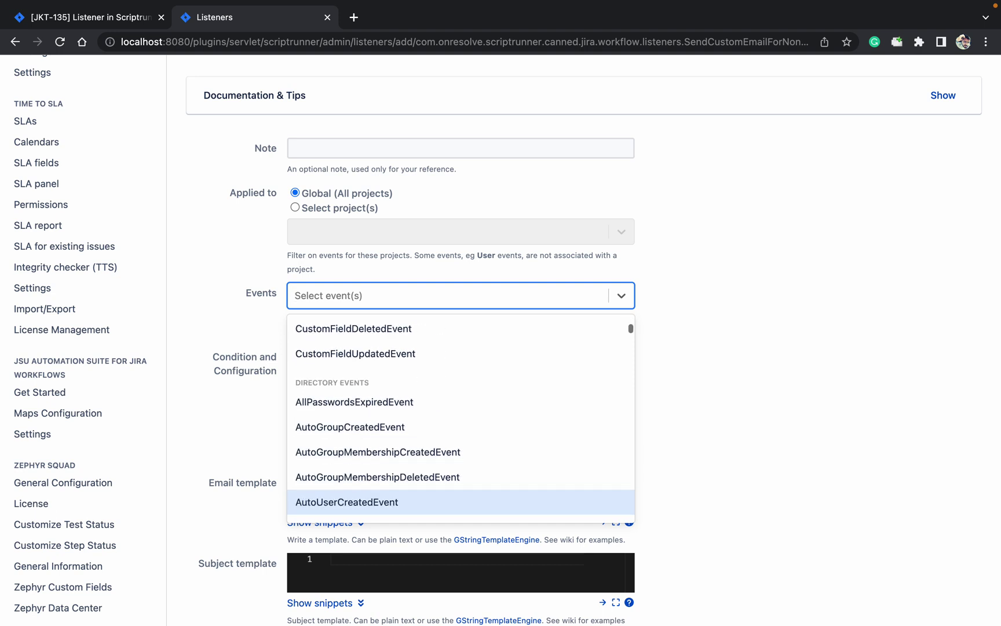
pyautogui.press('Up')
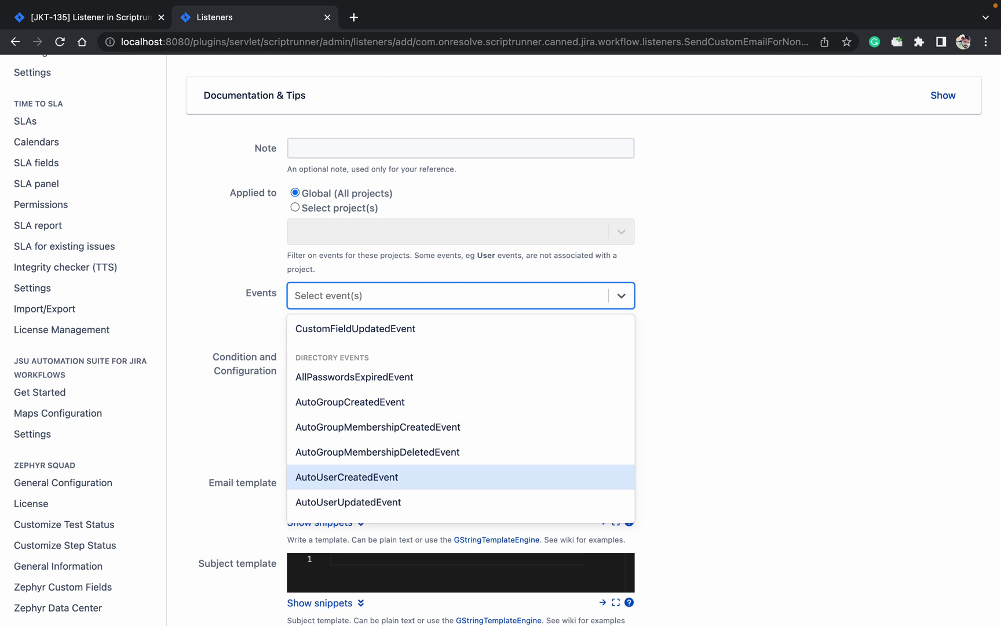
pyautogui.press('Down')
pyautogui.press('Down')
pyautogui.press('Down')
pyautogui.press('Down')
pyautogui.press('Down')
pyautogui.press('Down')
pyautogui.press('Down')
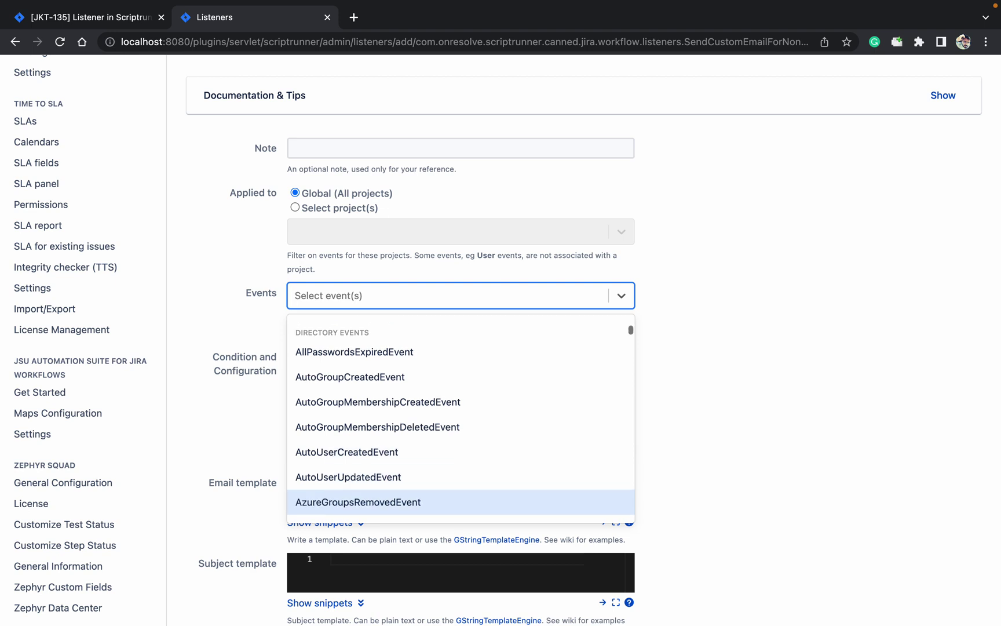
pyautogui.press('Down')
pyautogui.press('Down')
pyautogui.press('Down')
pyautogui.press('Down')
pyautogui.press('Down')
pyautogui.press('Down')
pyautogui.press('Down')
pyautogui.press('Down')
pyautogui.press('Down')
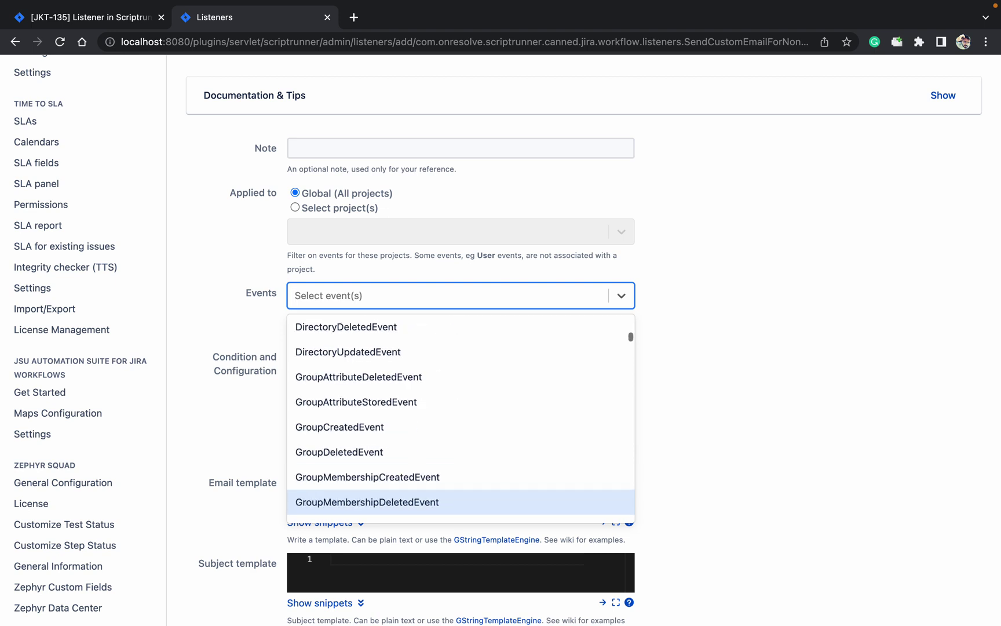
pyautogui.press('Down')
pyautogui.press('Down')
pyautogui.press('Down')
pyautogui.press('Down')
pyautogui.press('Down')
pyautogui.press('Down')
pyautogui.press('Down')
pyautogui.press('Down')
pyautogui.press('Down')
pyautogui.press('Down')
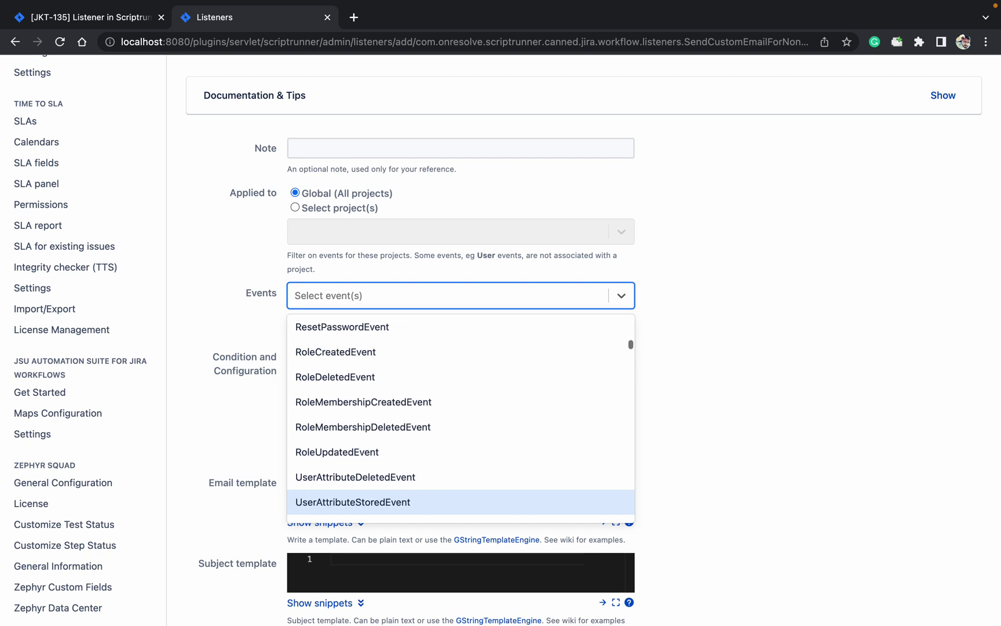
pyautogui.press('Down')
pyautogui.press('Down')
pyautogui.press('Down')
pyautogui.press('Down')
pyautogui.press('Down')
pyautogui.press('Down')
pyautogui.press('Down')
pyautogui.press('Down')
pyautogui.press('Down')
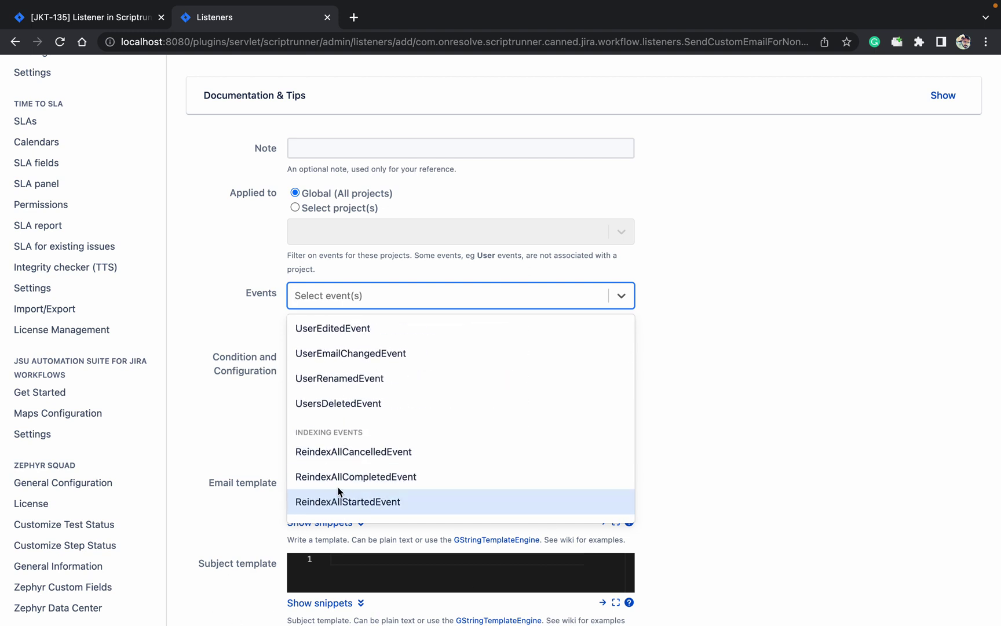
pyautogui.press('Down')
pyautogui.press('Down')
pyautogui.press('Up')
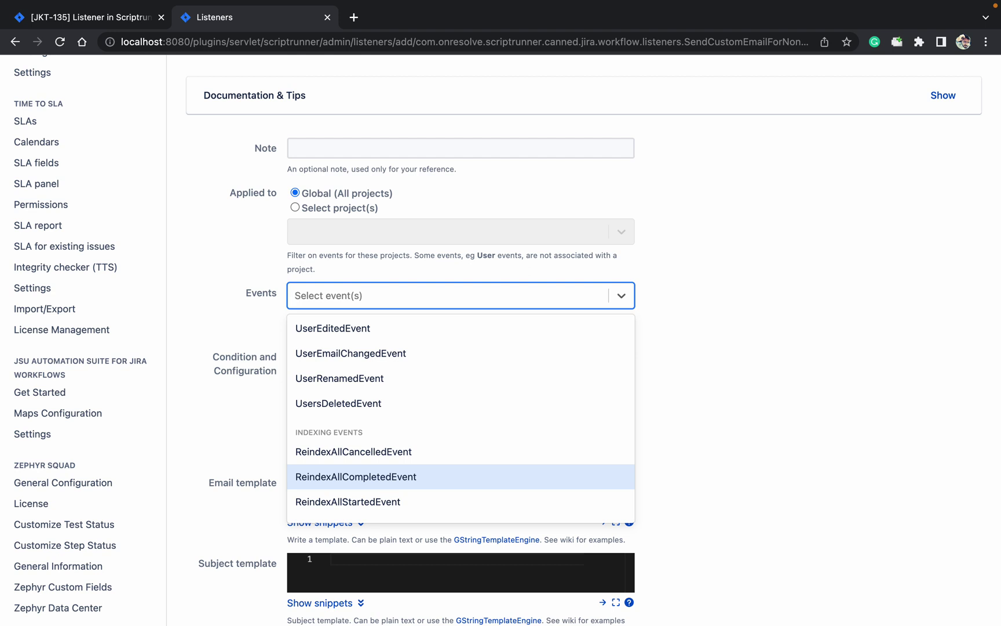
pyautogui.press('Return')
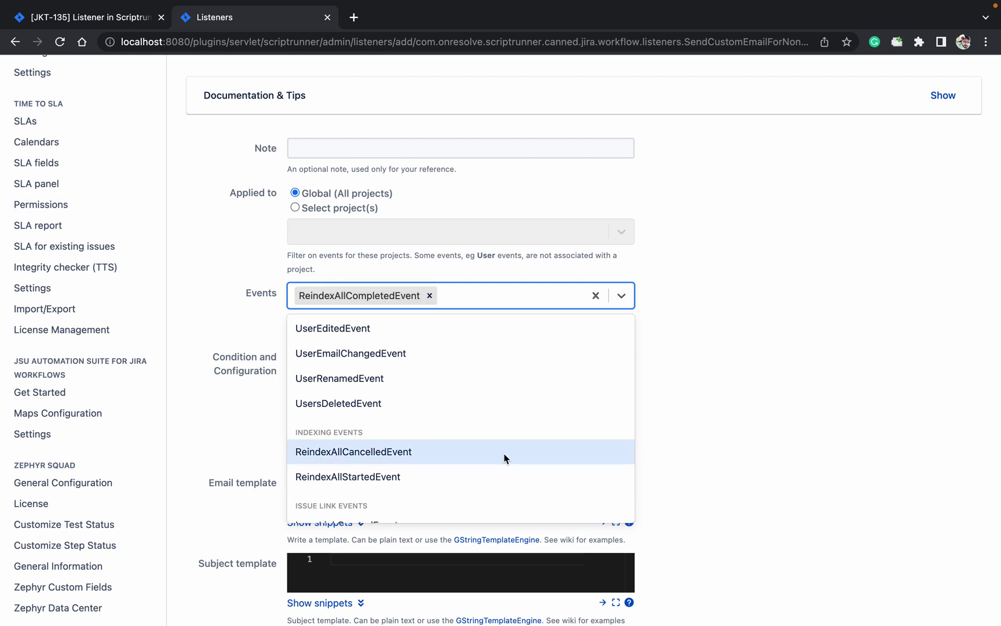
pyautogui.click(687, 417)
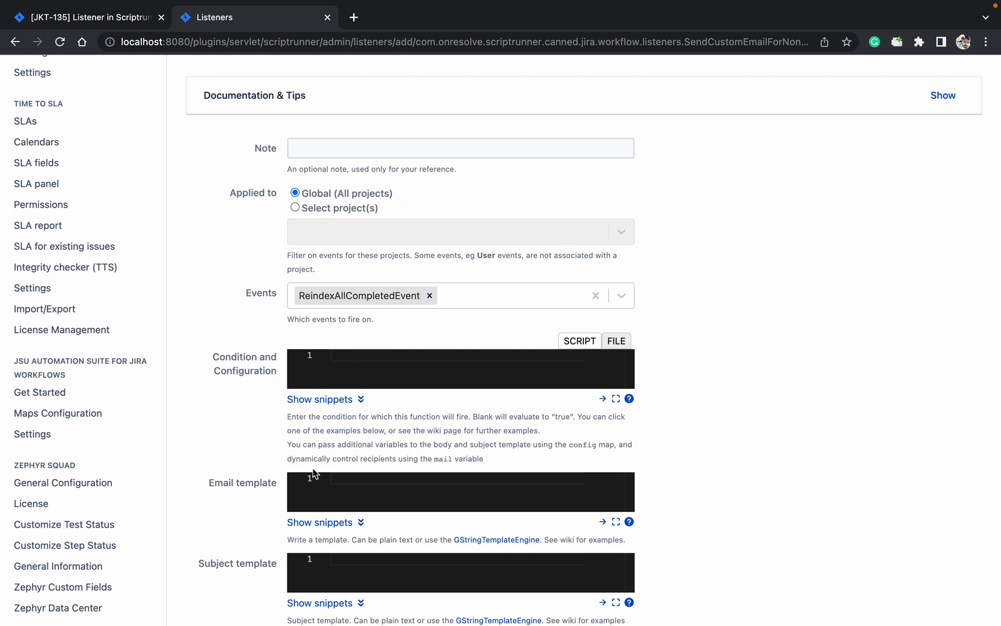
# Cancel the unsaved email listener form and go back to the Listeners page.
pyautogui.scroll(-5, 251, 526)
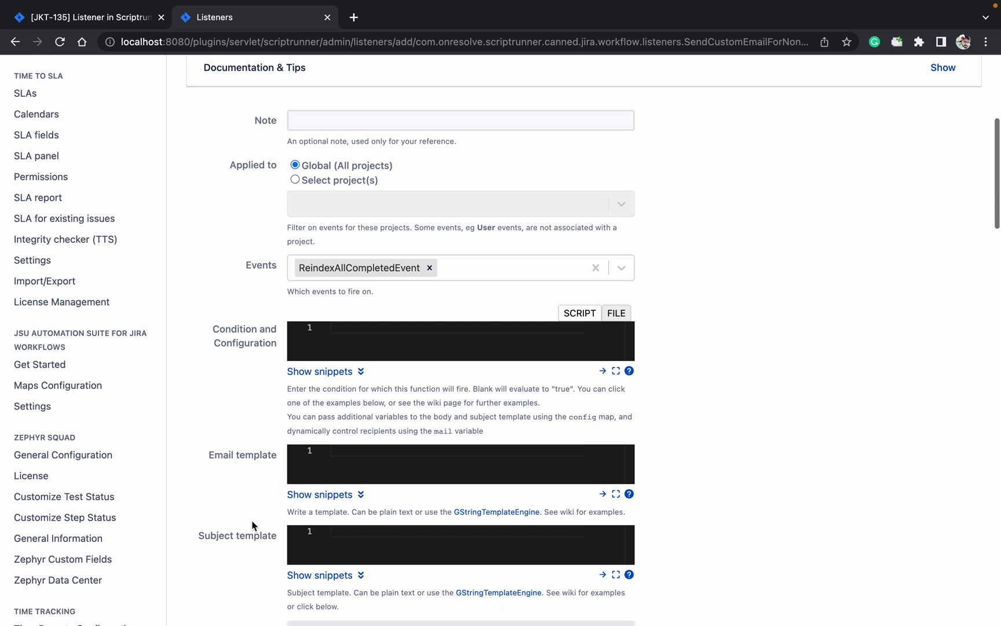
pyautogui.scroll(-2, 252, 525)
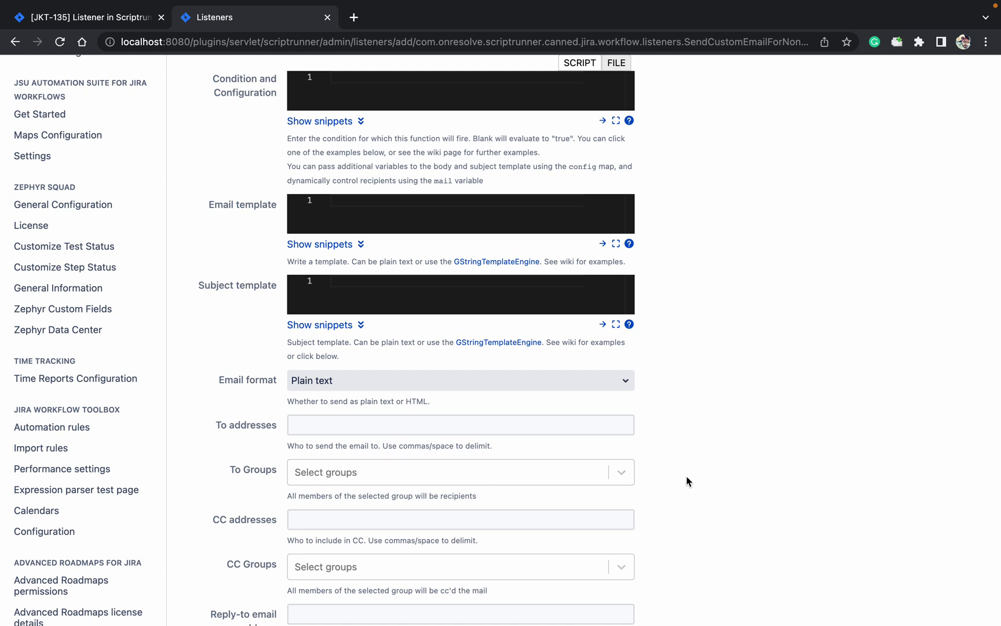
pyautogui.scroll(-5, 687, 480)
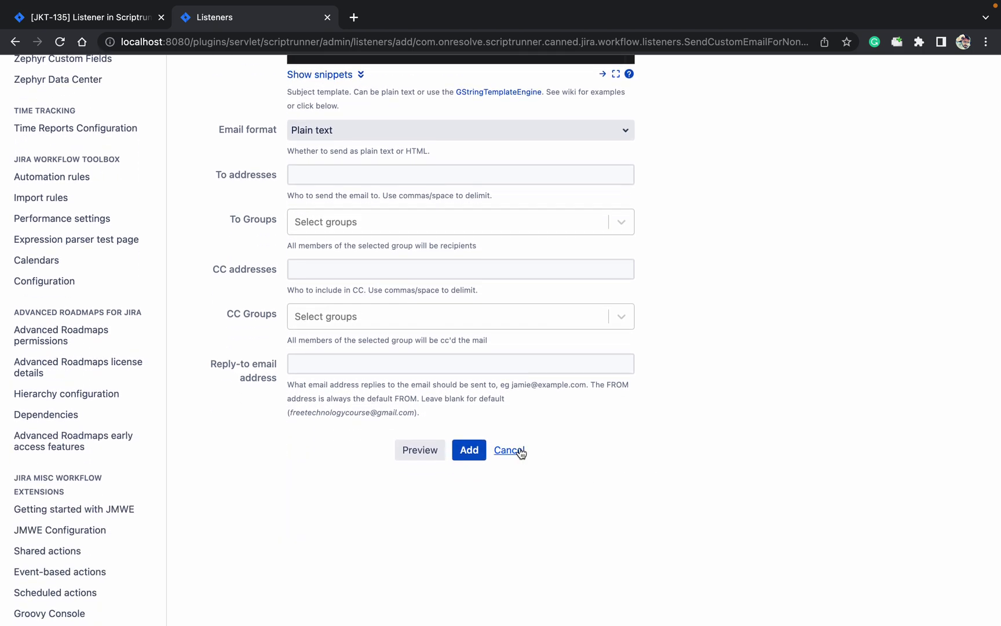
pyautogui.click(519, 450)
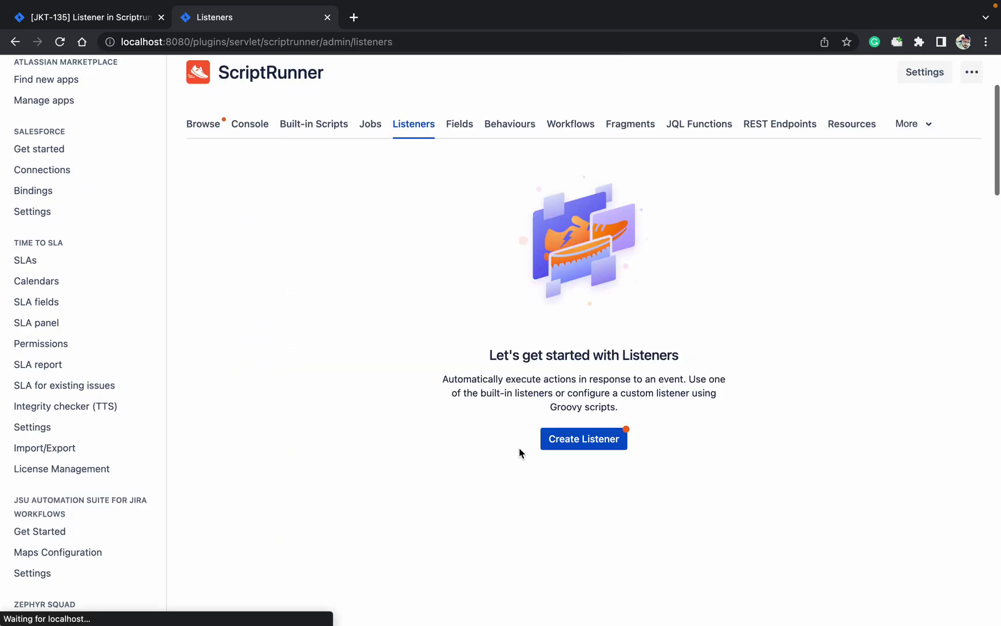
# Create another listener and choose the 'Create a sub-task' type.
pyautogui.click(585, 440)
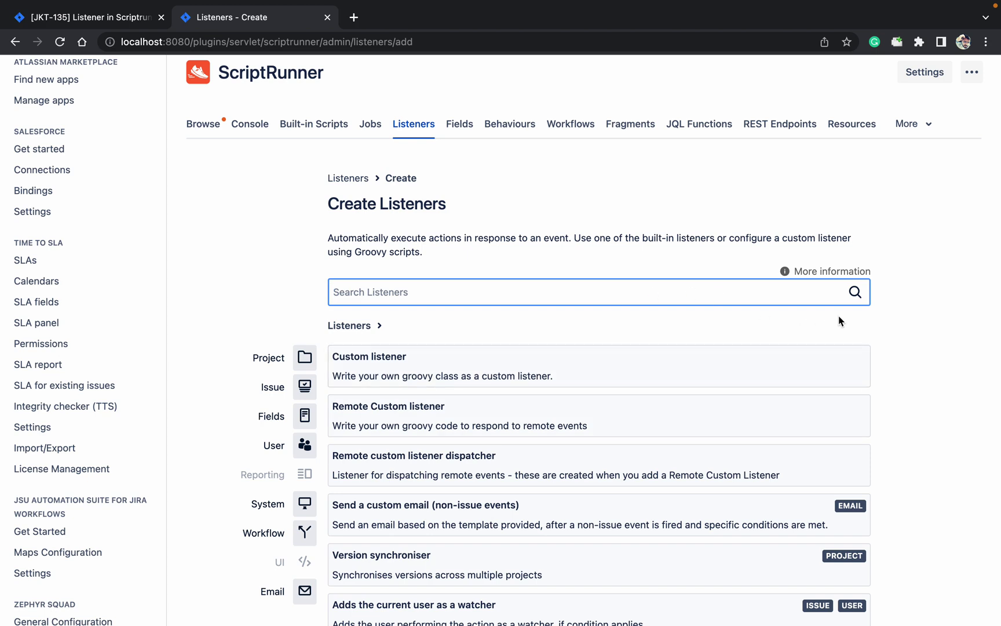
pyautogui.scroll(-6, 895, 362)
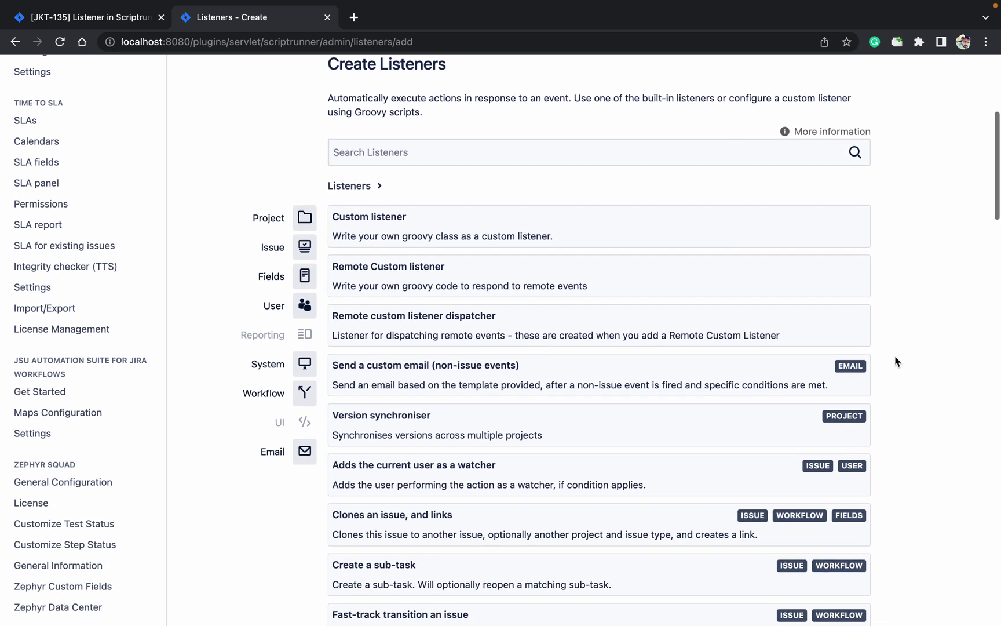
pyautogui.scroll(-2, 895, 361)
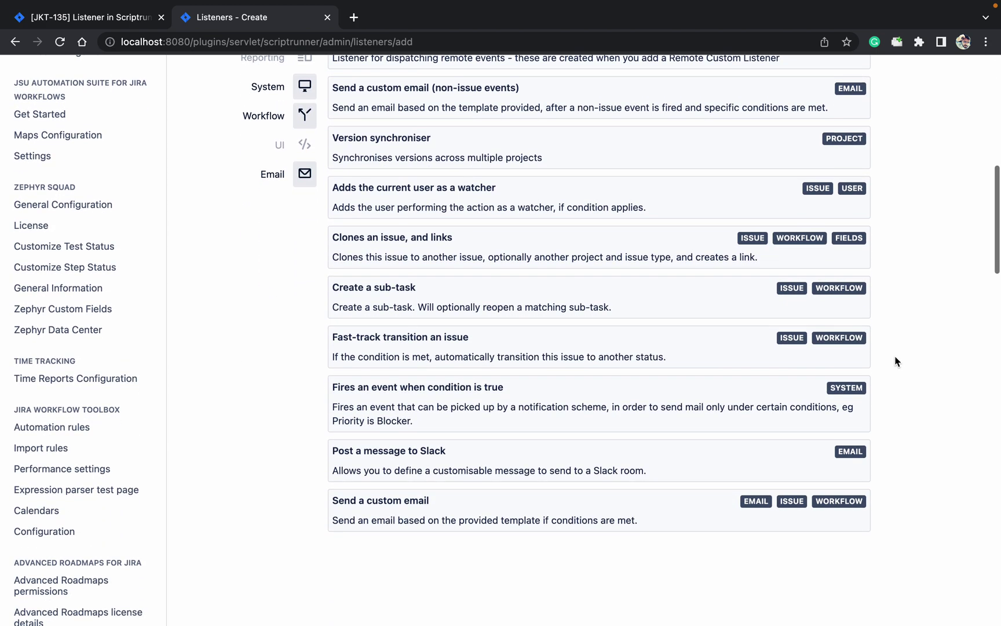
pyautogui.click(398, 308)
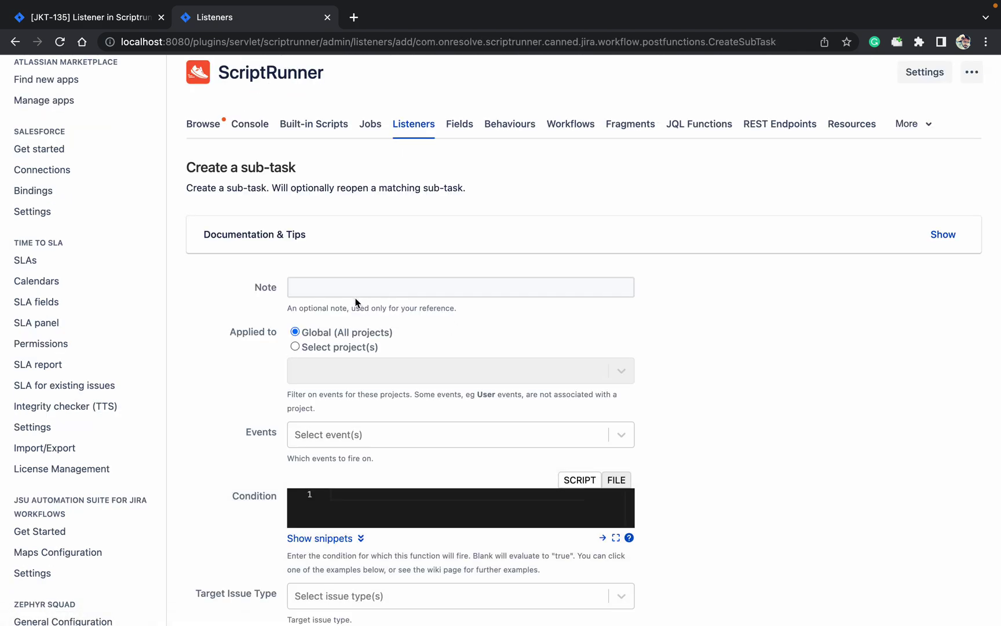
# Restrict the sub-task listener to project Jira Test and the Issue Updated event.
pyautogui.click(296, 347)
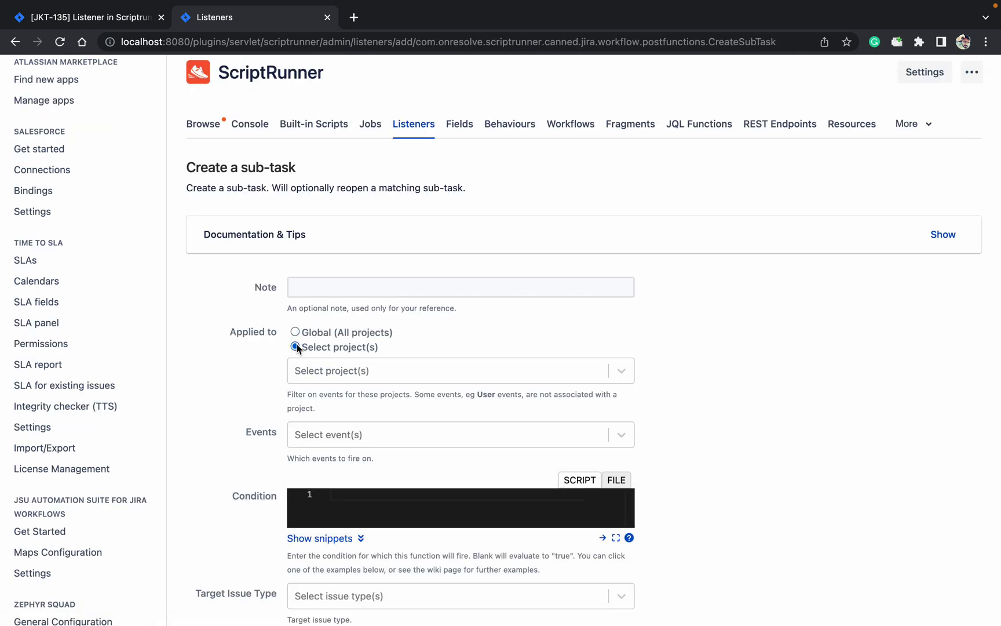
pyautogui.click(340, 372)
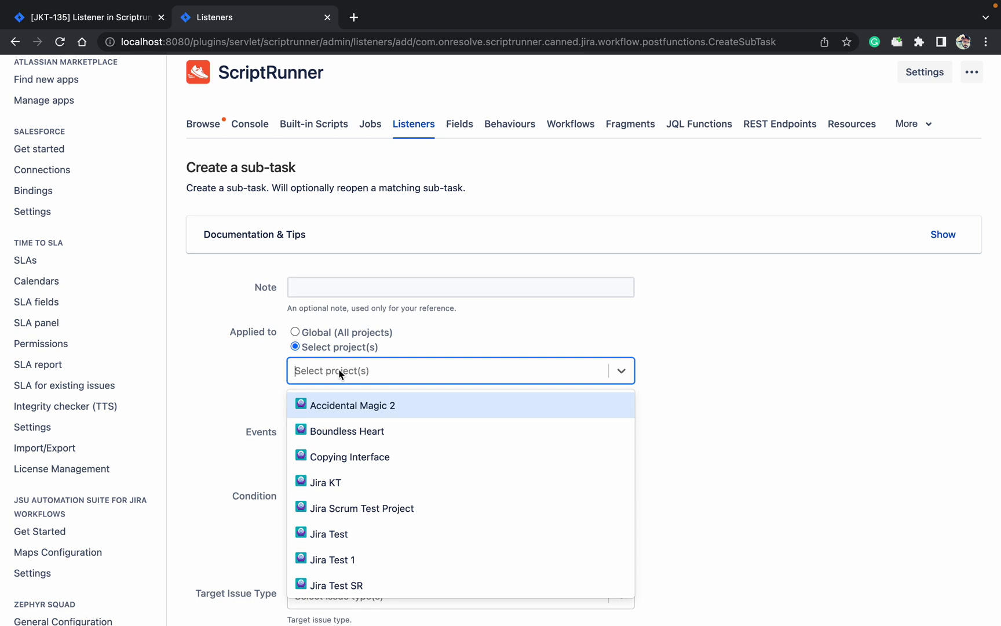
pyautogui.click(359, 529)
pyautogui.click(250, 382)
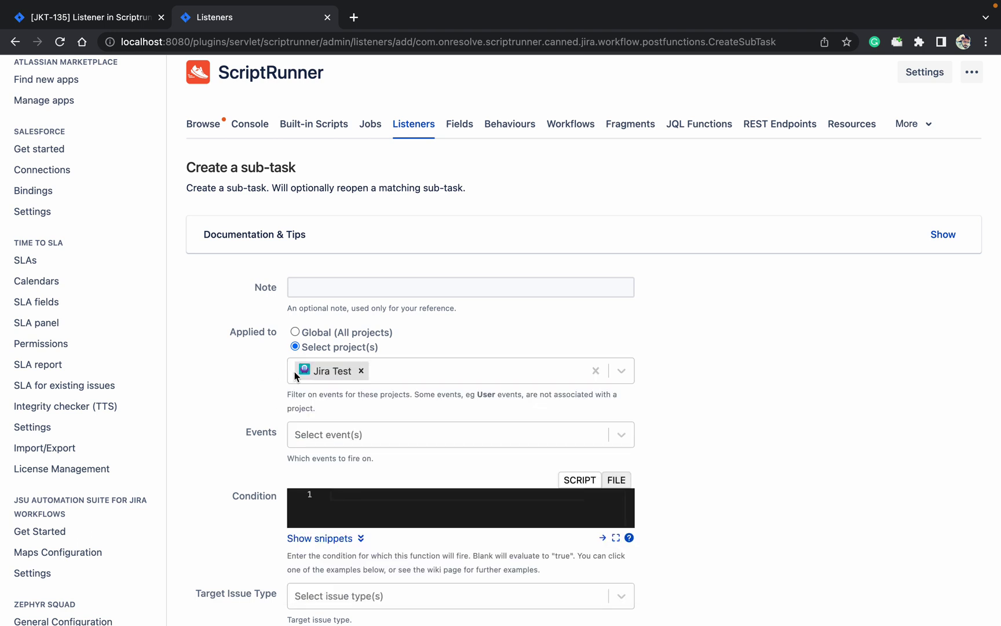
pyautogui.click(312, 436)
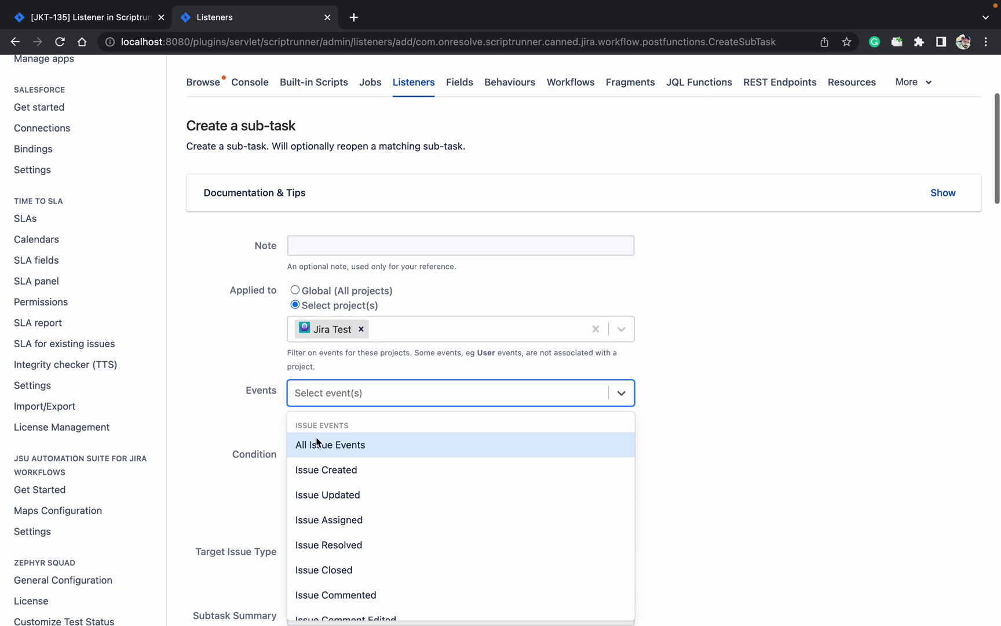
pyautogui.click(351, 503)
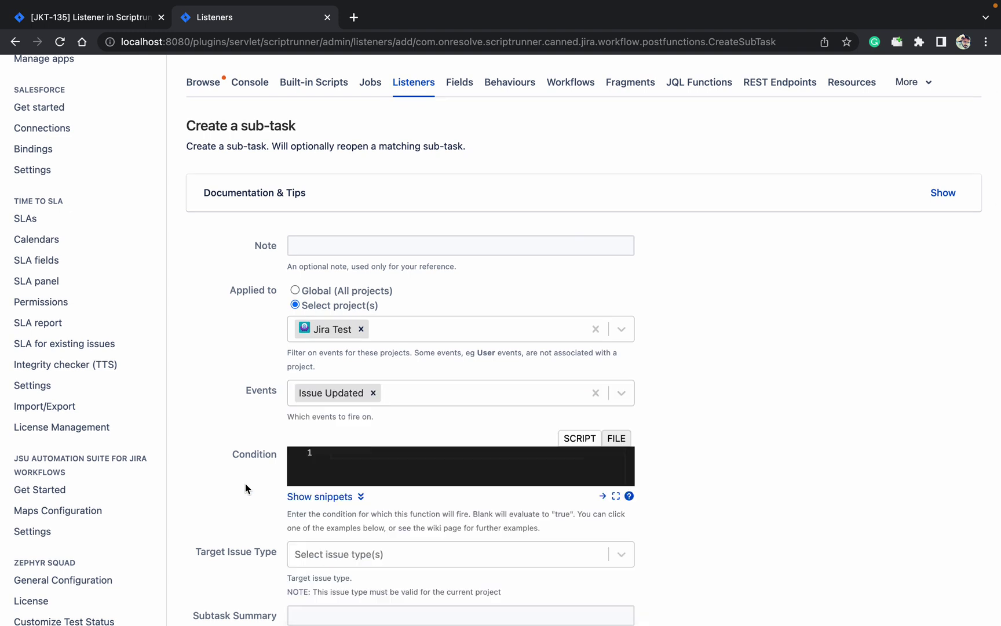
# Paste the 'fi' custom-field snippet cfValues['Some Custom Field'] == 'Some Value' into Condition.
pyautogui.scroll(-3, 245, 483)
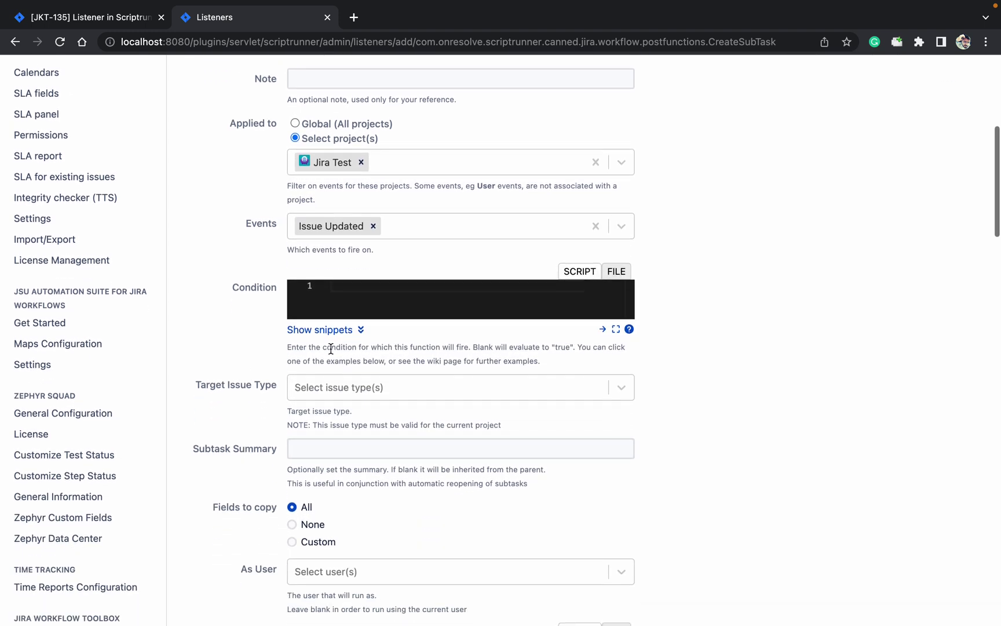
pyautogui.click(320, 329)
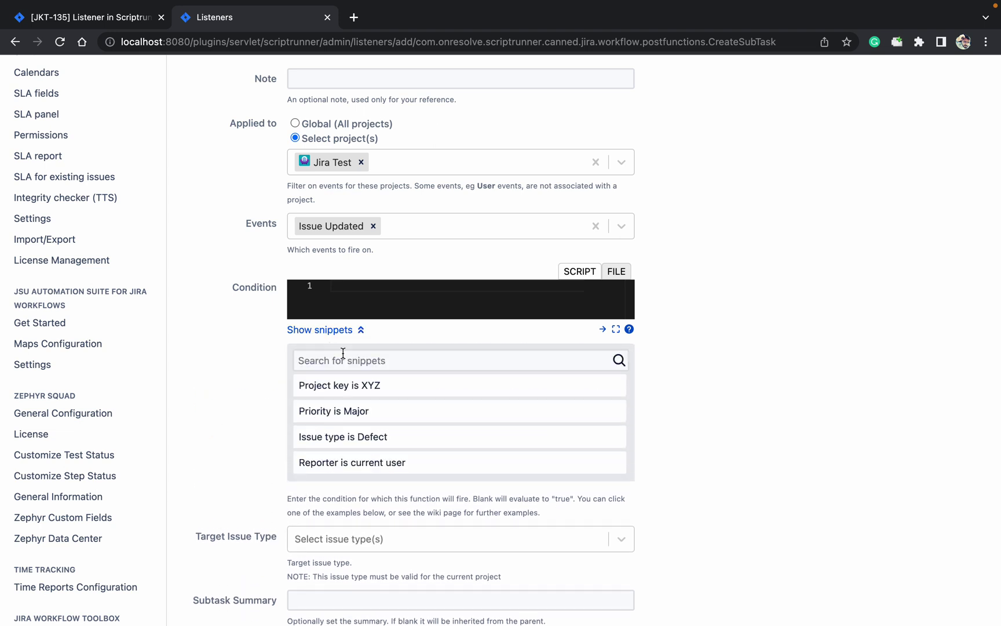
pyautogui.click(359, 363)
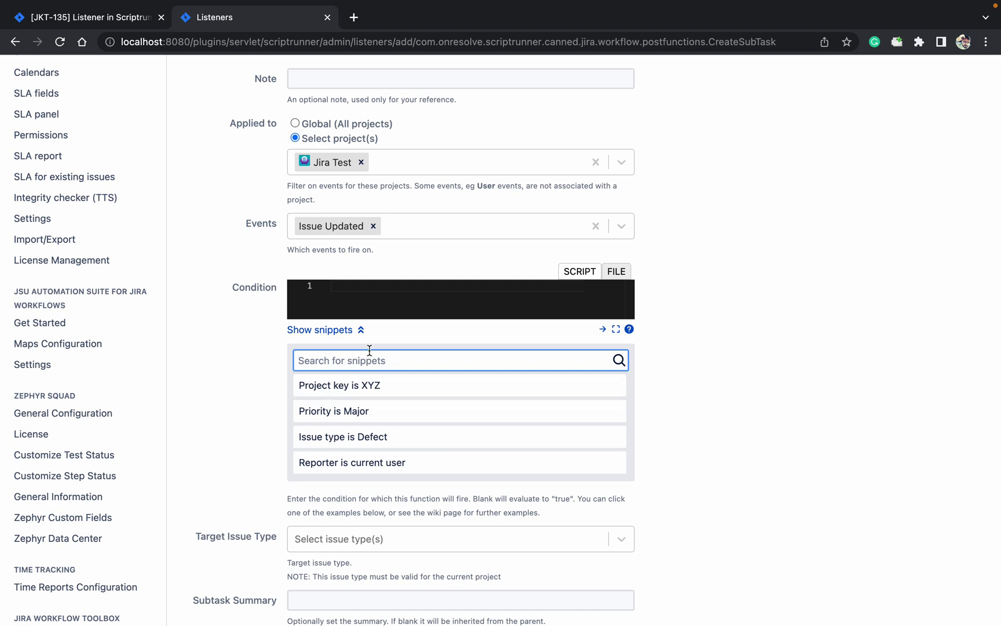
pyautogui.write('a')
pyautogui.press('BackSpace')
pyautogui.write('fi')
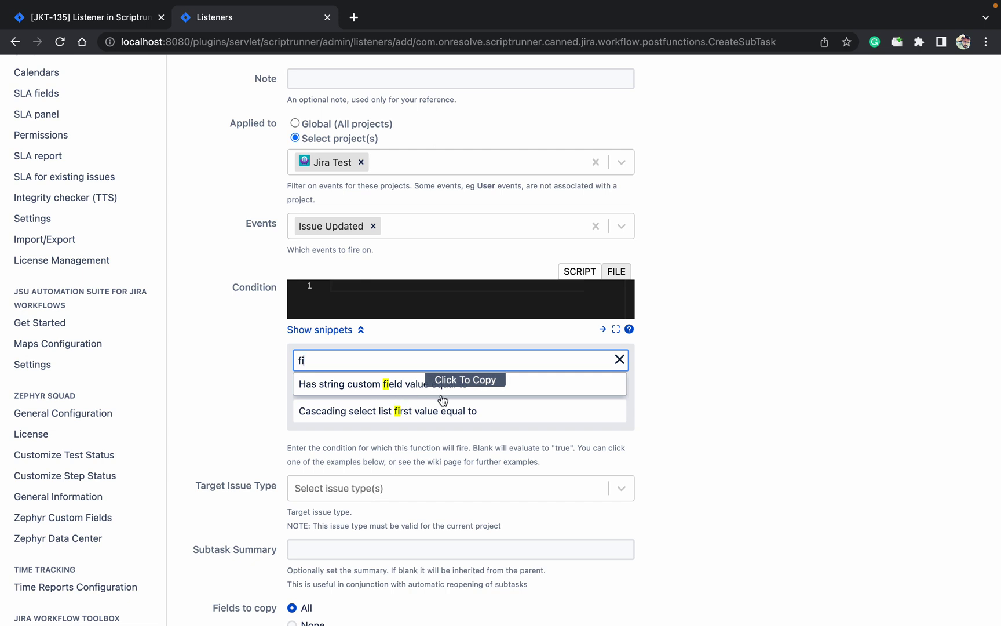
pyautogui.click(383, 390)
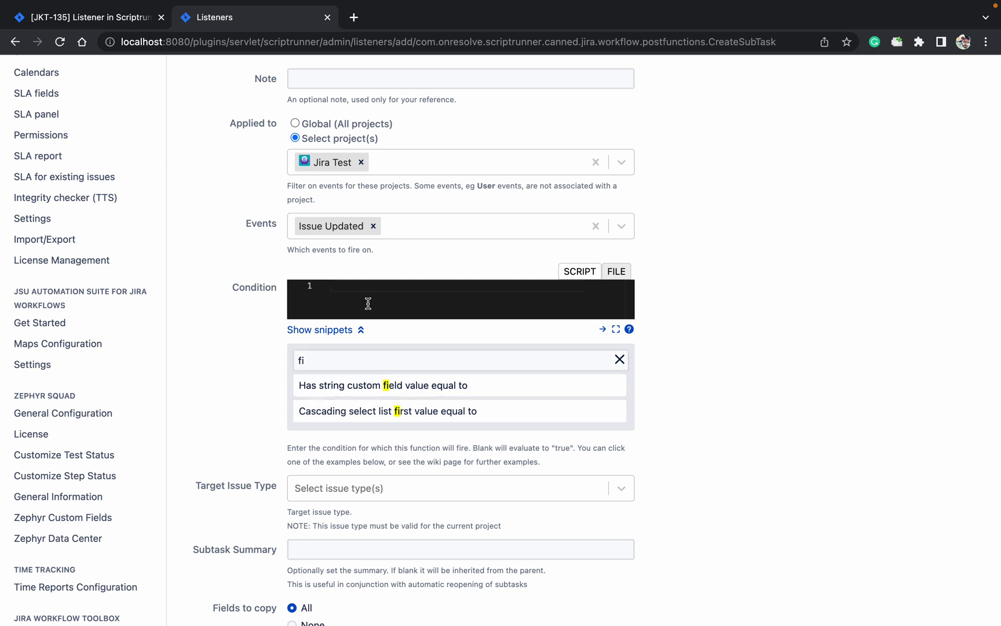
pyautogui.press('super+v')
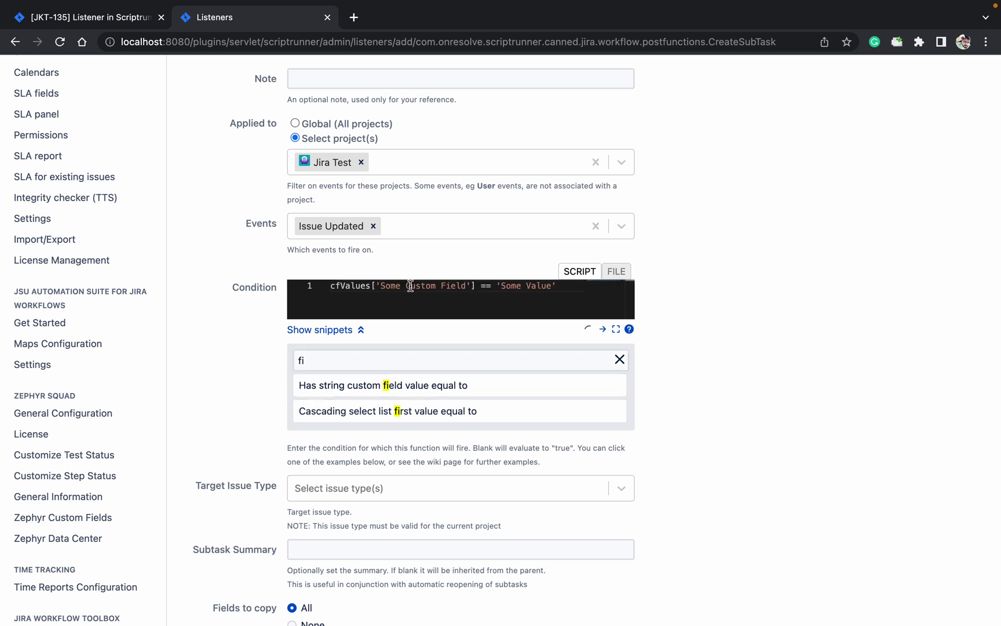
pyautogui.moveTo(442, 282)
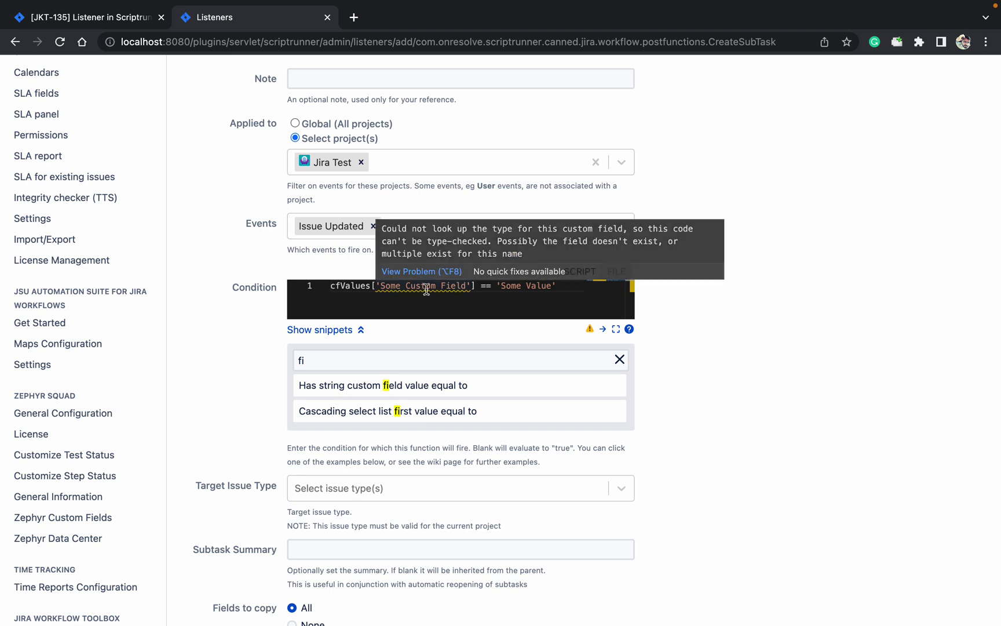
pyautogui.click(620, 359)
# Replace the condition with the 'sele' snippet cfValues['My Select List']?.value == 'My value'.
pyautogui.write('s')
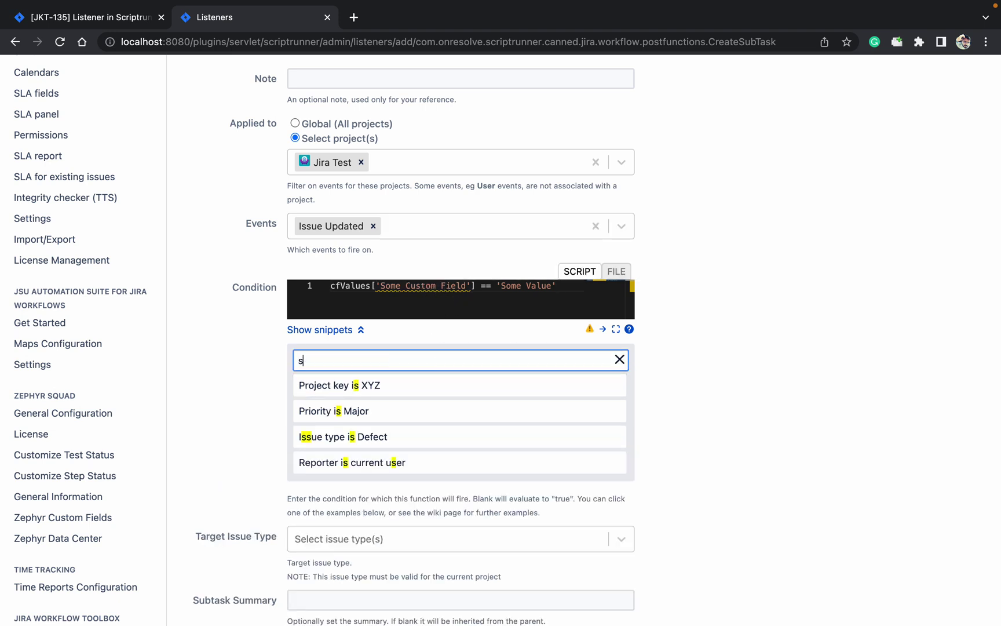
pyautogui.write('ele')
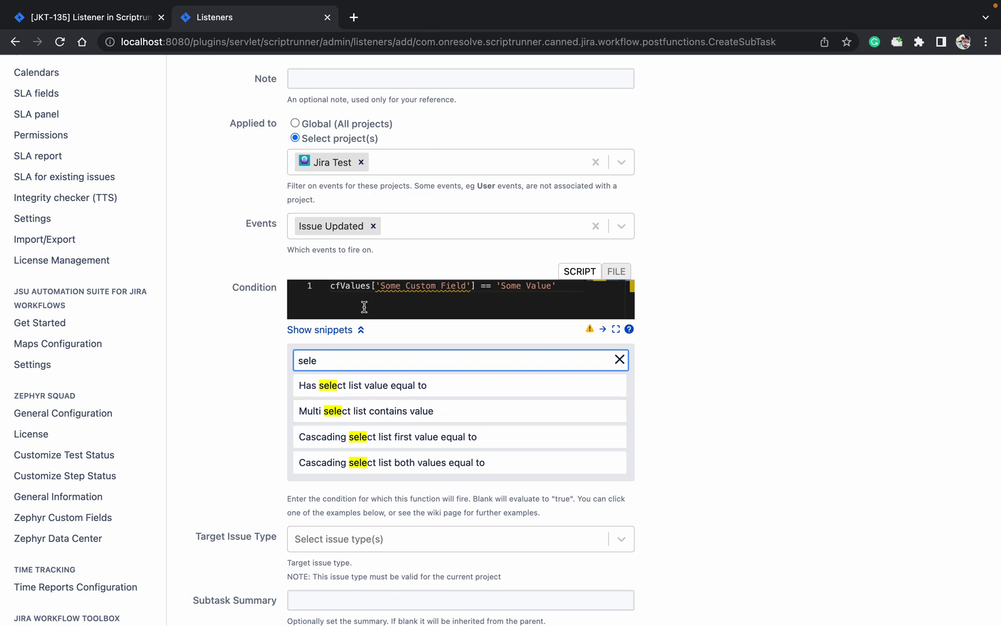
pyautogui.click(373, 384)
pyautogui.click(364, 304)
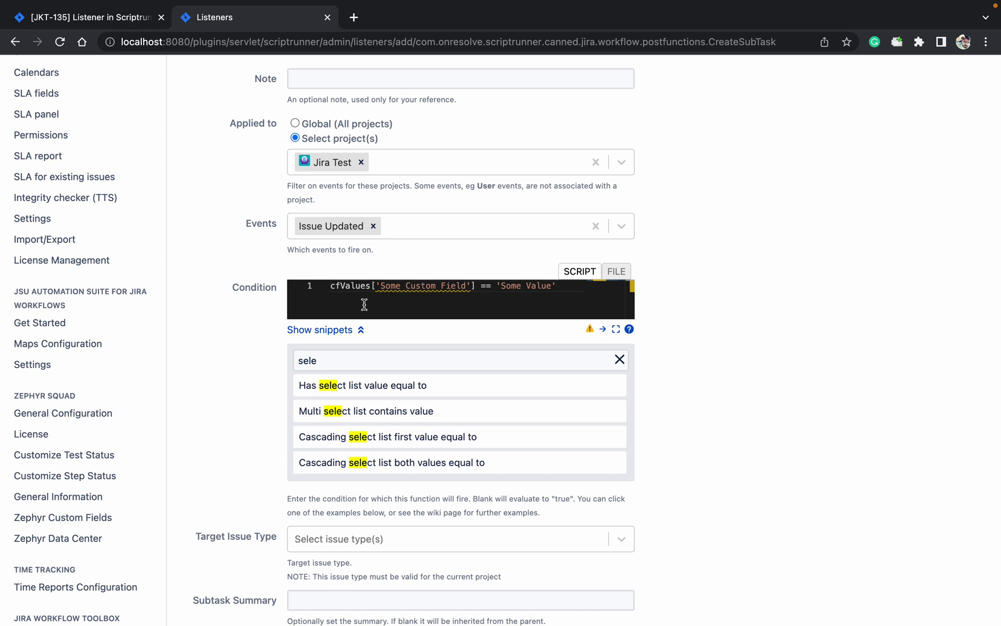
pyautogui.press('super+a')
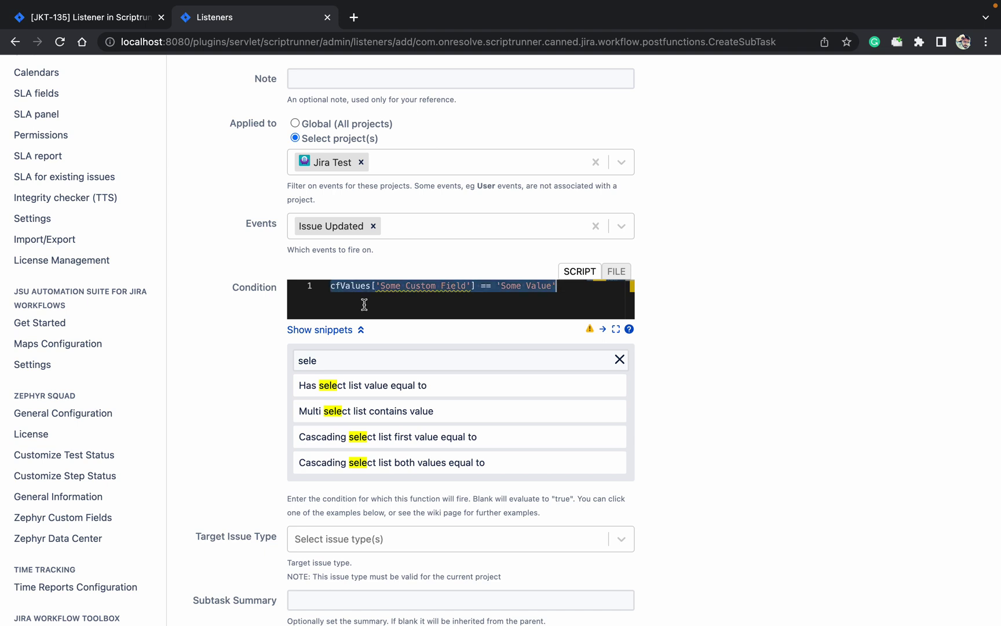
pyautogui.click(384, 384)
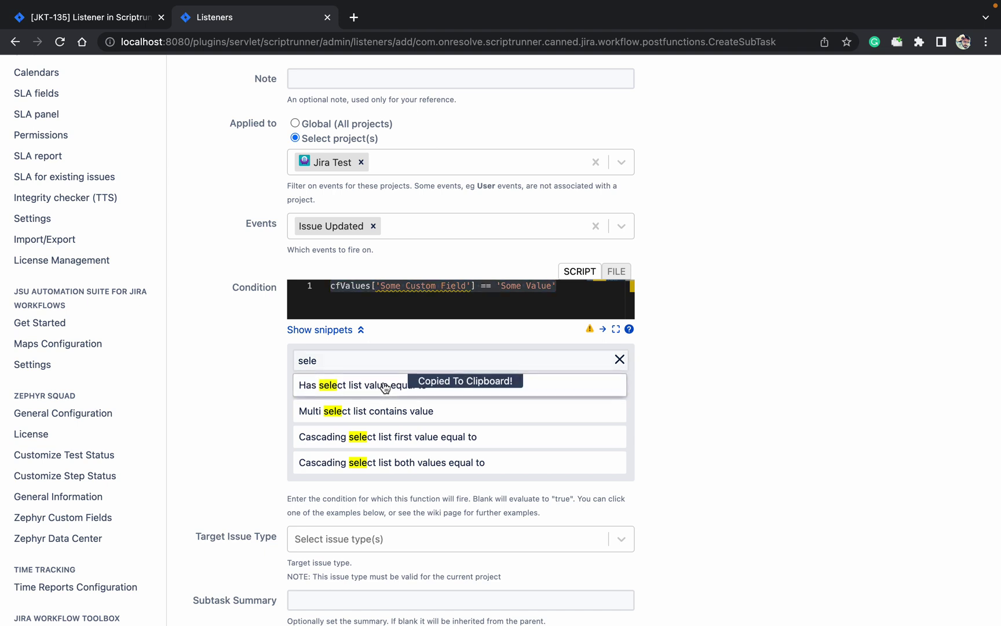
pyautogui.click(353, 301)
pyautogui.press('super+a')
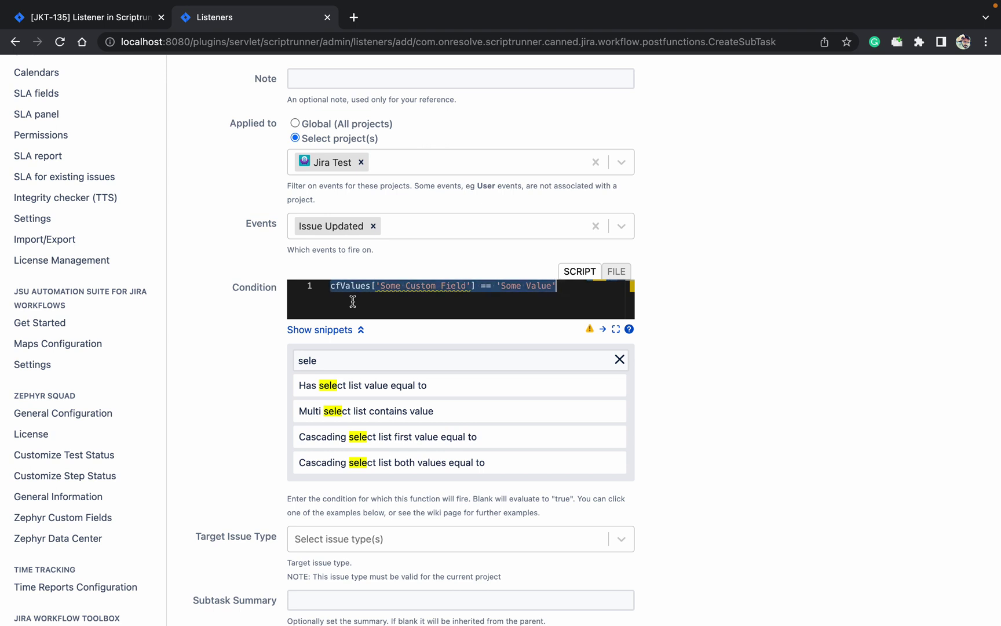
pyautogui.press('BackSpace')
pyautogui.press('super+v')
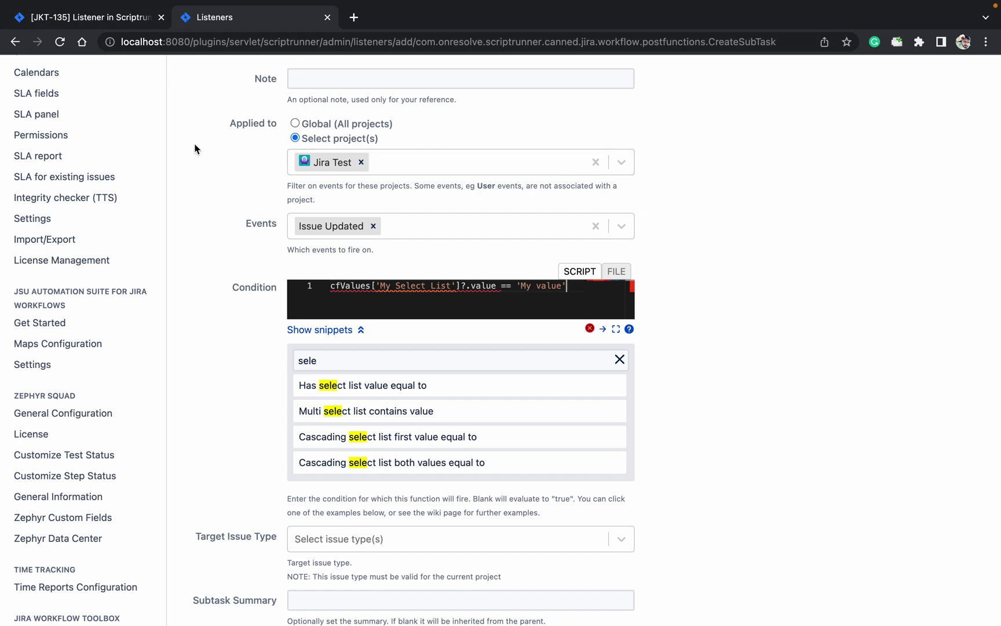
pyautogui.moveTo(131, 21)
pyautogui.click(139, 53)
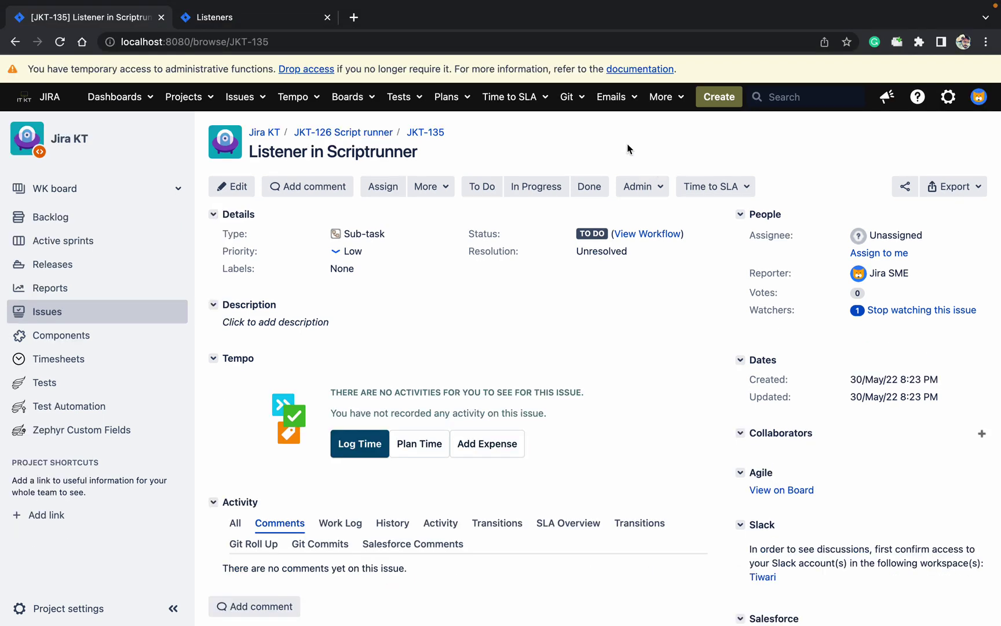
# Start a Jira Test issue in a new tab and review its Instance options, leaving None.
pyautogui.keyDown('super'); pyautogui.click(713, 104); pyautogui.keyUp('super')
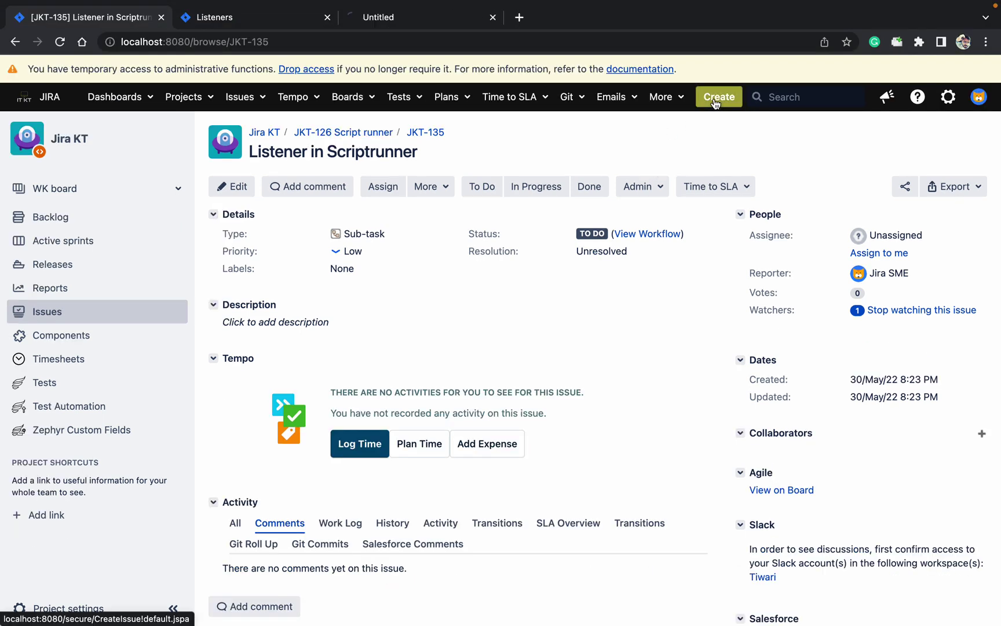
pyautogui.click(412, 19)
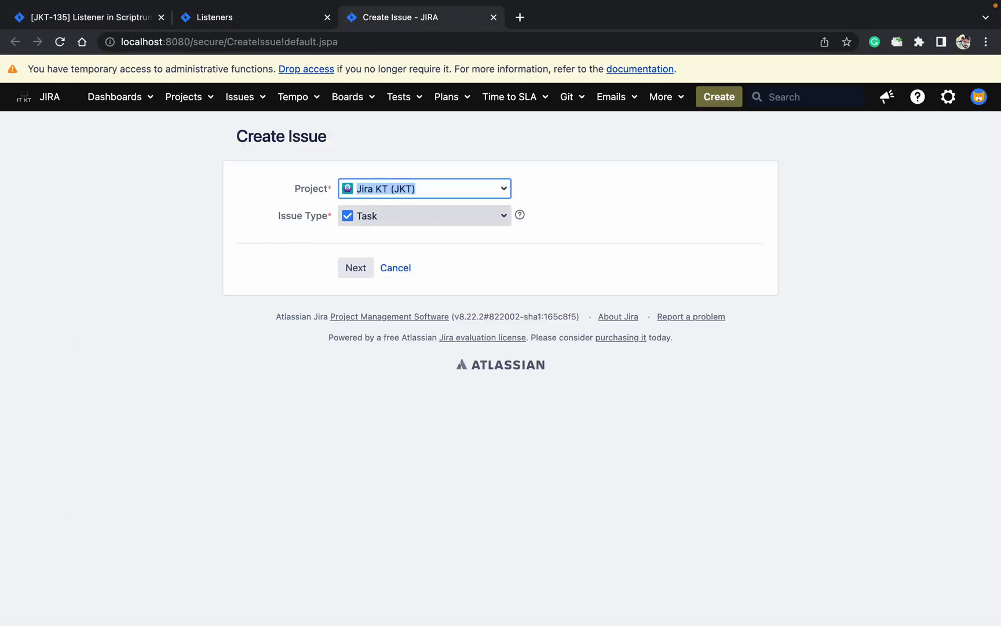
pyautogui.write('ji')
pyautogui.press('Down')
pyautogui.press('Return')
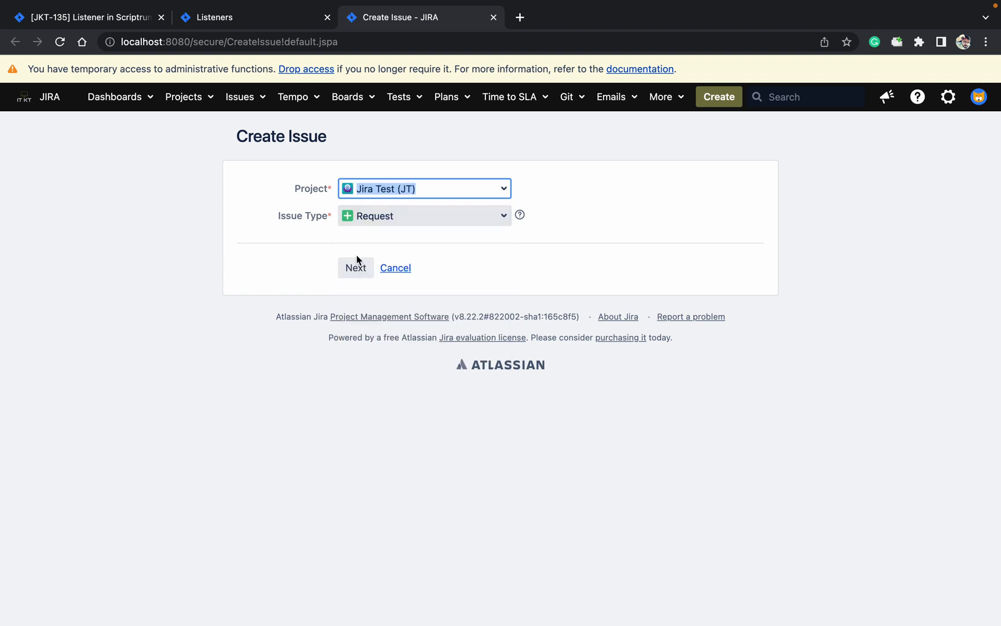
pyautogui.click(373, 272)
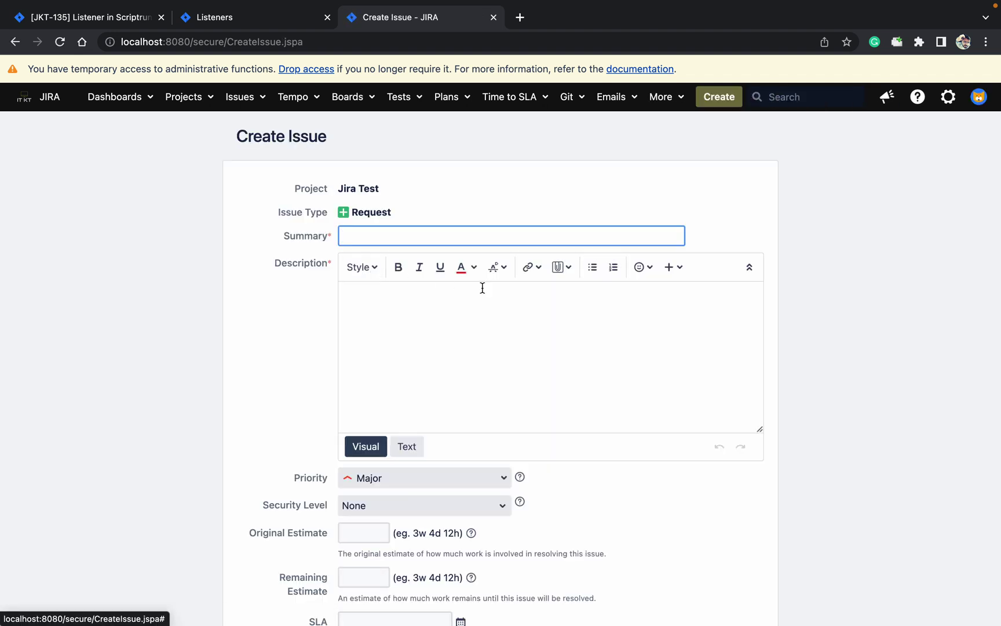
pyautogui.click(290, 371)
pyautogui.scroll(-10, 290, 372)
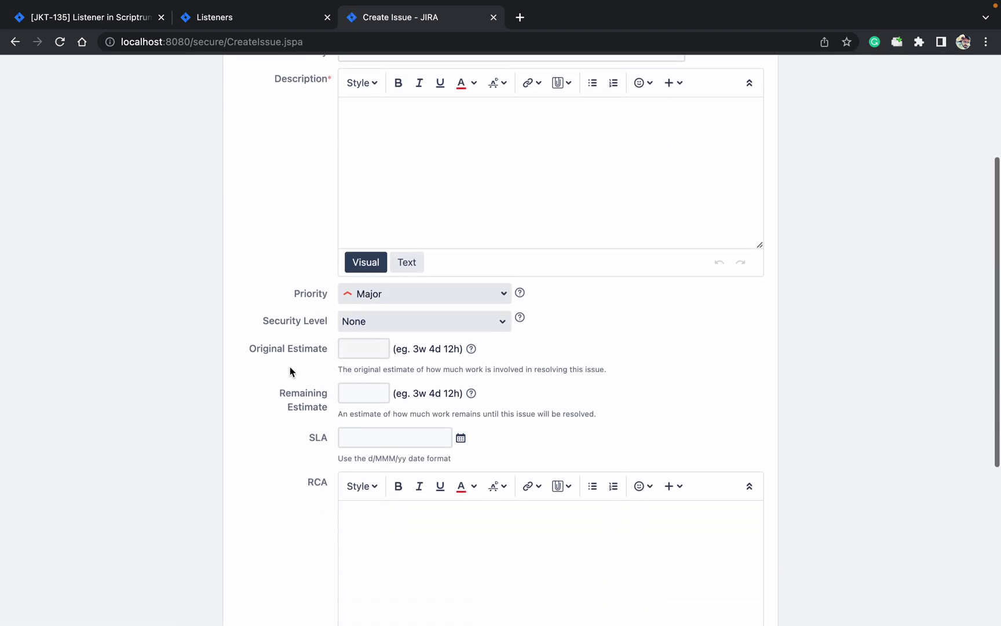
pyautogui.scroll(-1, 290, 371)
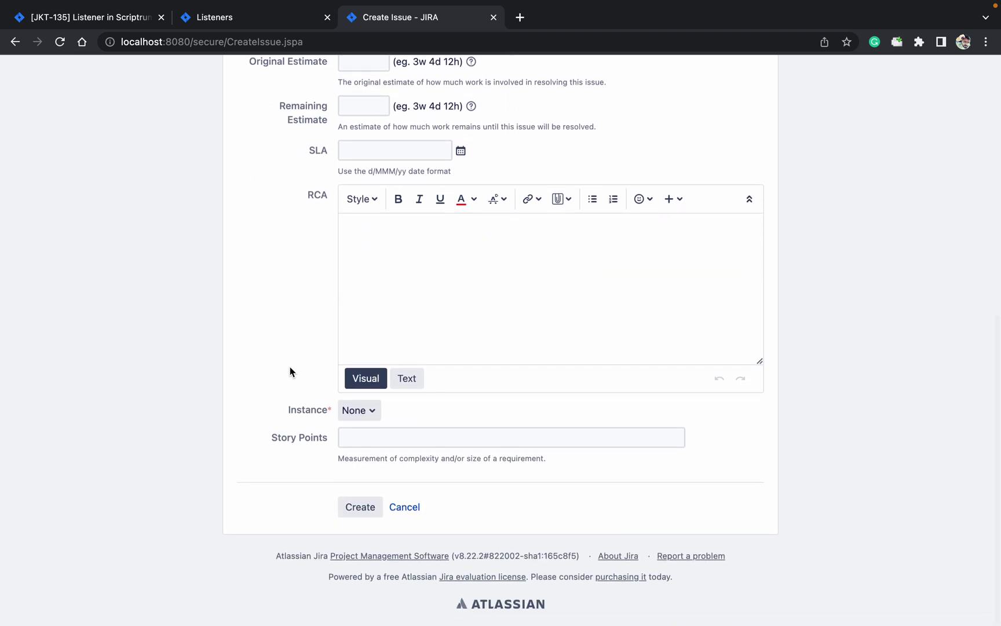
pyautogui.click(358, 409)
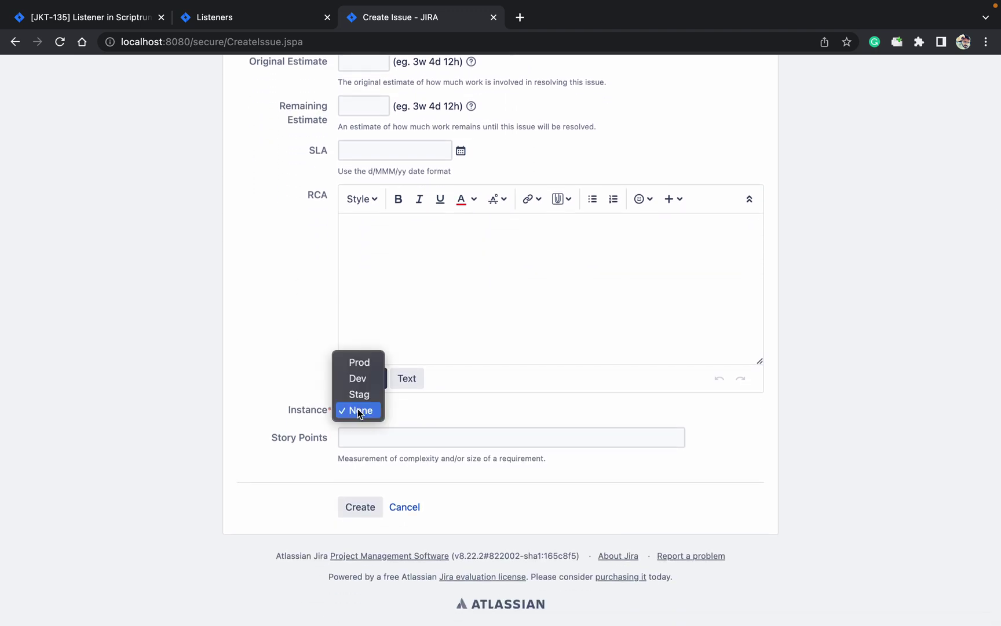
pyautogui.click(296, 422)
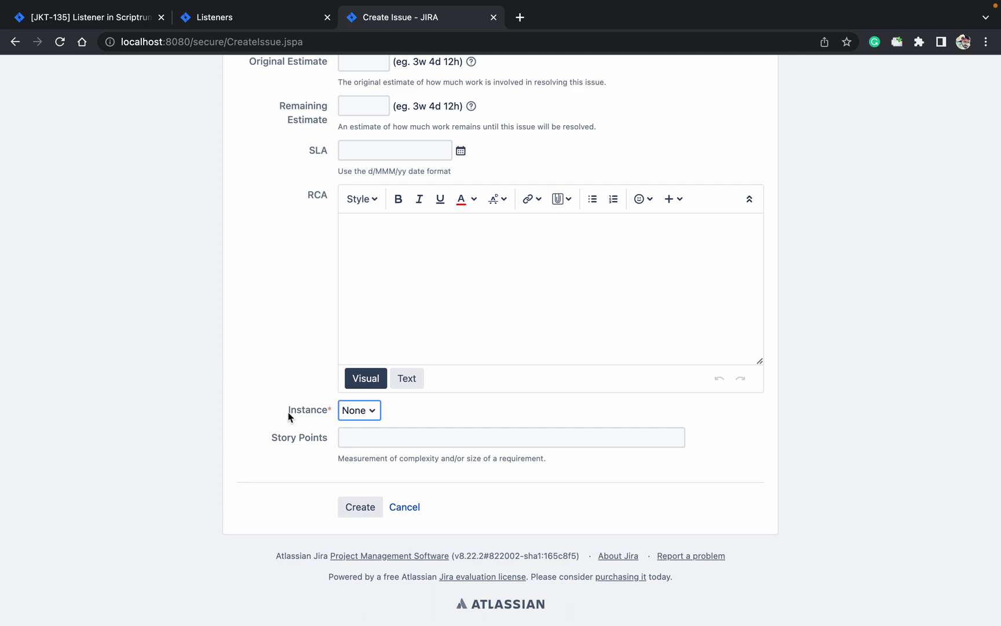
pyautogui.moveTo(288, 411); pyautogui.dragTo(325, 419)
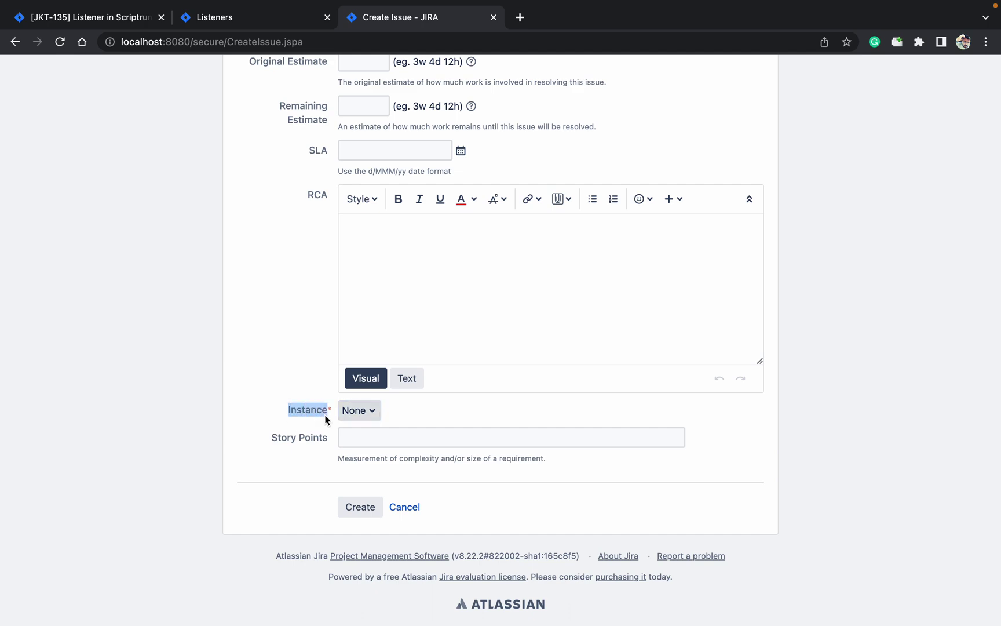
# Change the condition's field name from 'My Select List' to 'Instance' and edit the 'My value' placeholder.
pyautogui.click(242, 20)
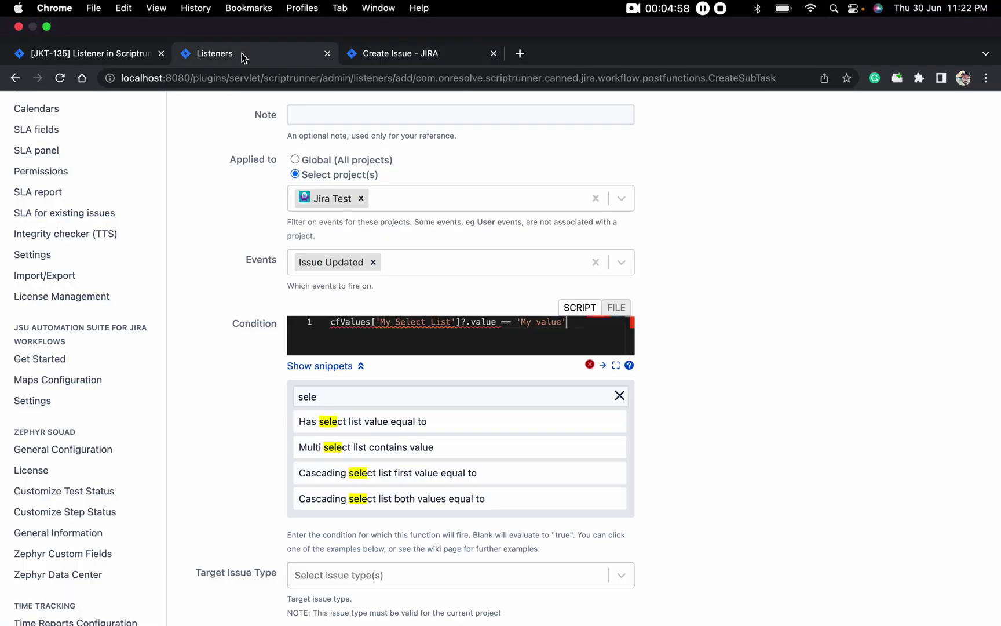
pyautogui.moveTo(453, 322); pyautogui.dragTo(392, 296)
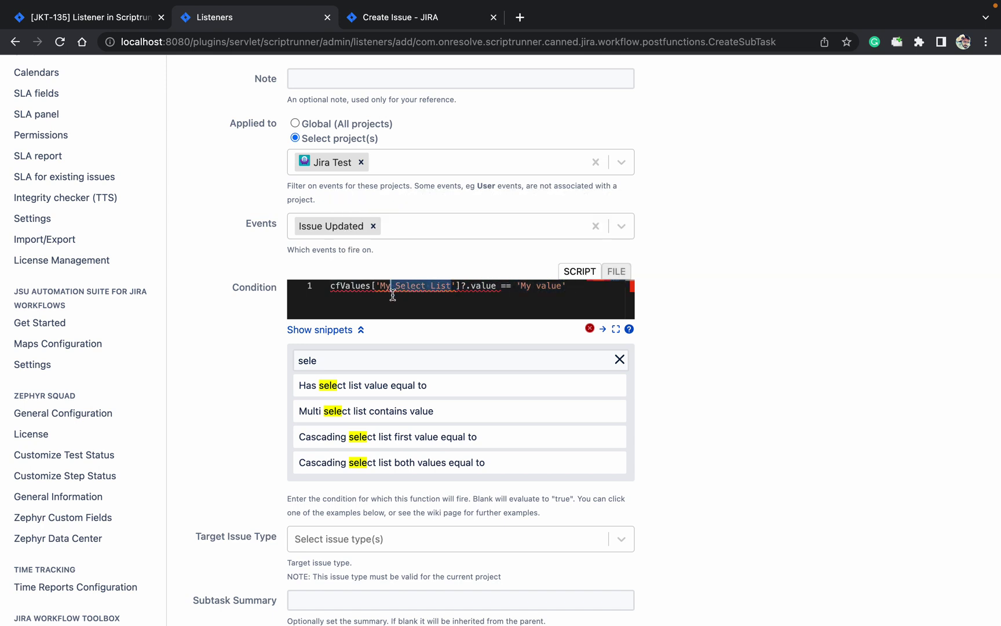
pyautogui.click(452, 290)
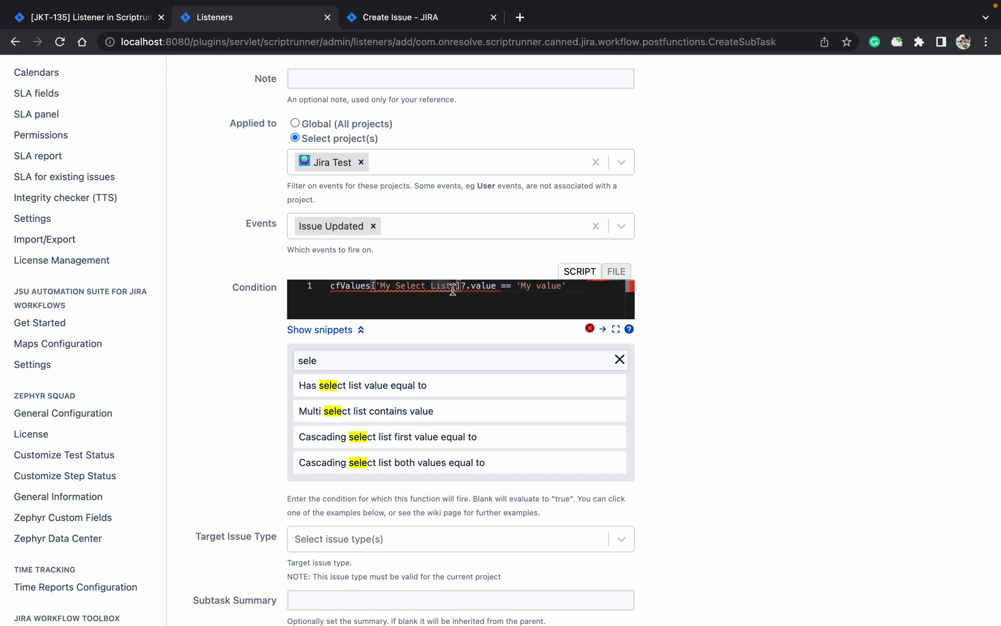
pyautogui.moveTo(453, 289); pyautogui.dragTo(383, 293)
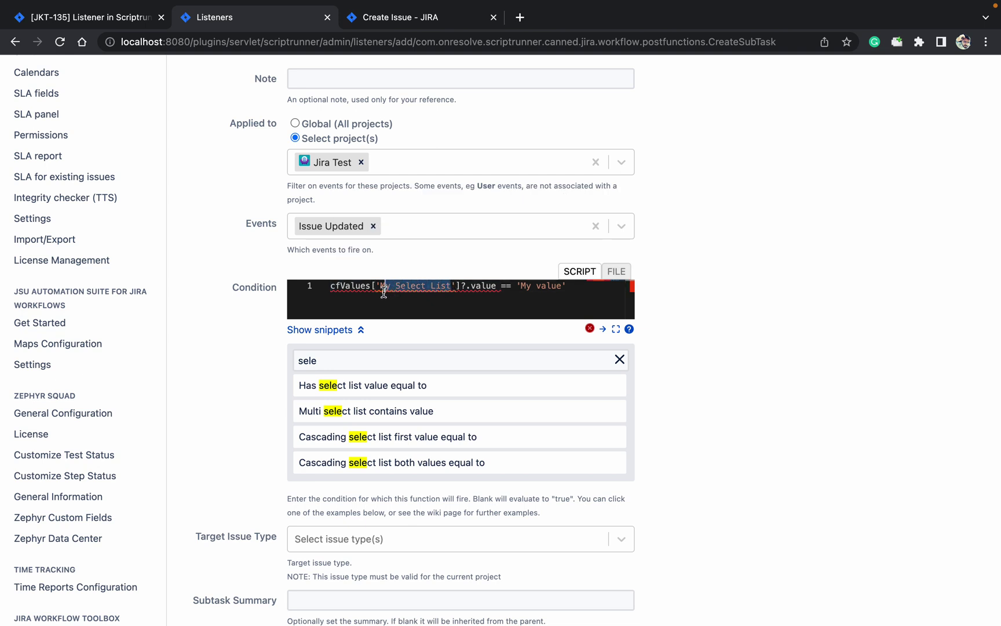
pyautogui.press('super+v')
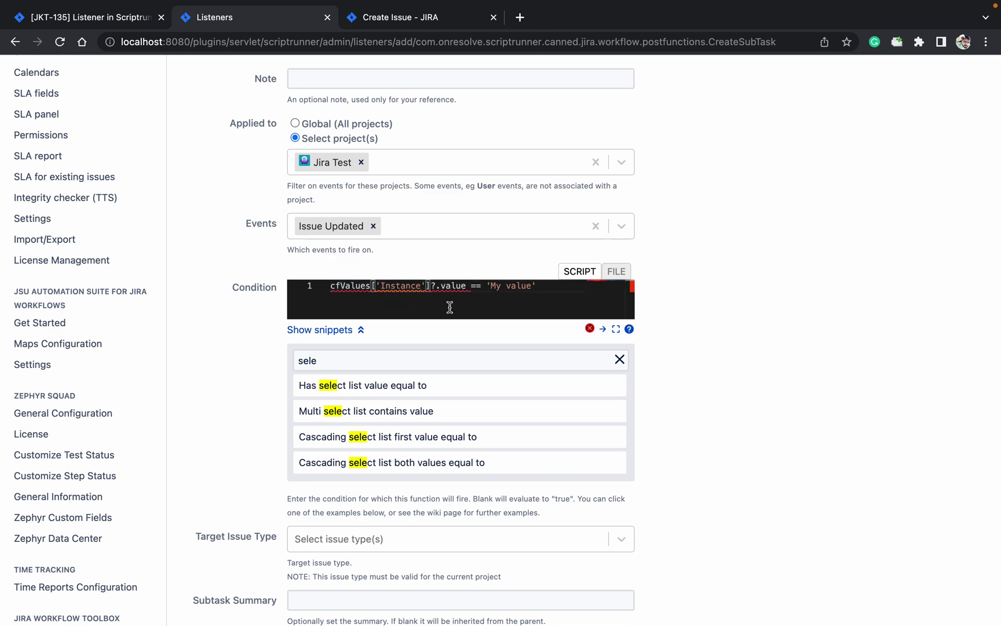
pyautogui.doubleClick(524, 289)
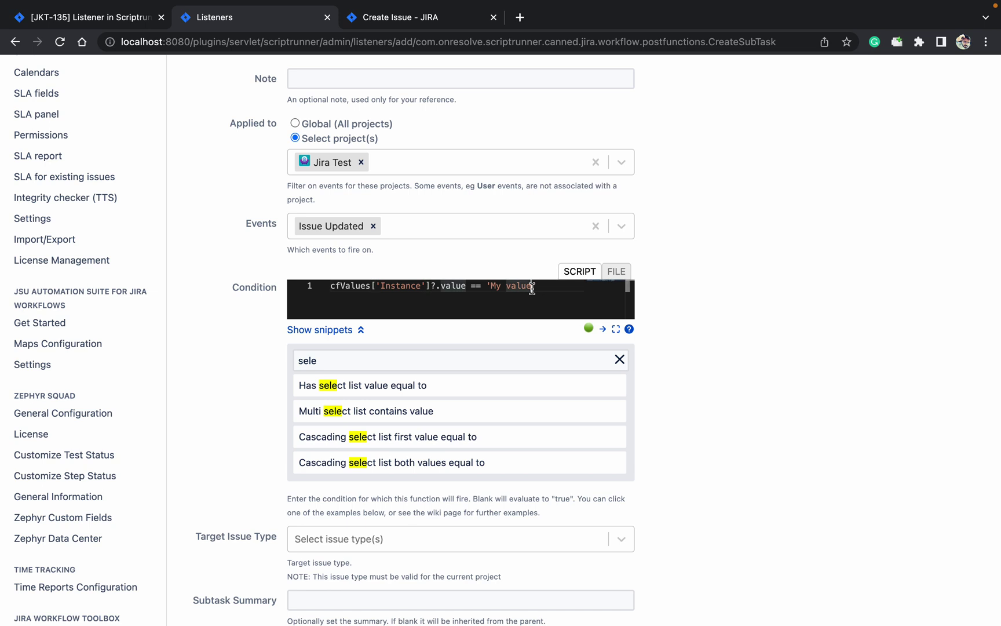
pyautogui.write('val')
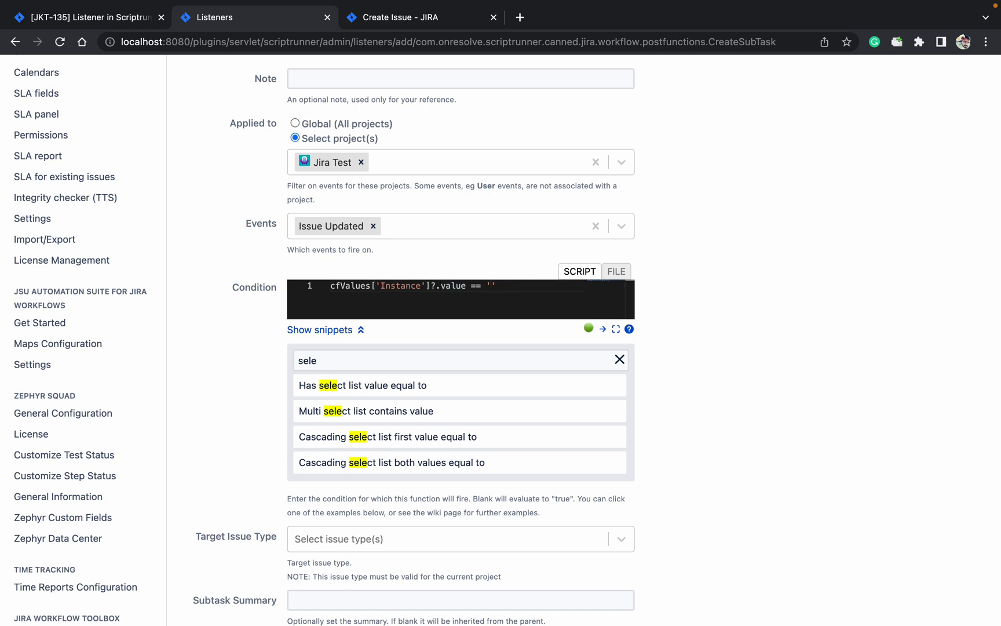
# Check the Instance field's available values on the Create Issue form.
pyautogui.click(450, 19)
pyautogui.click(365, 411)
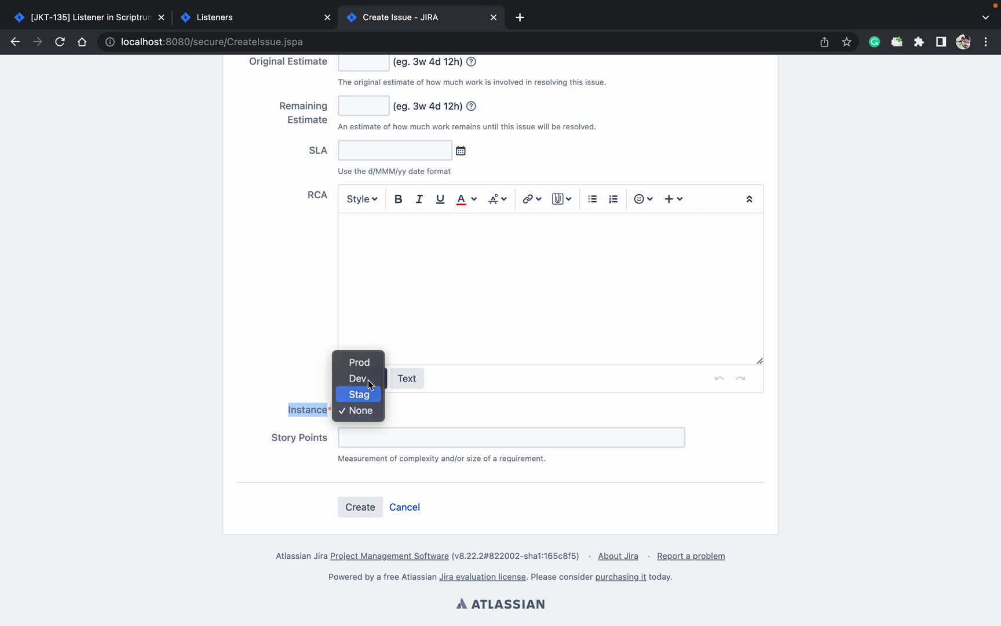
pyautogui.click(294, 282)
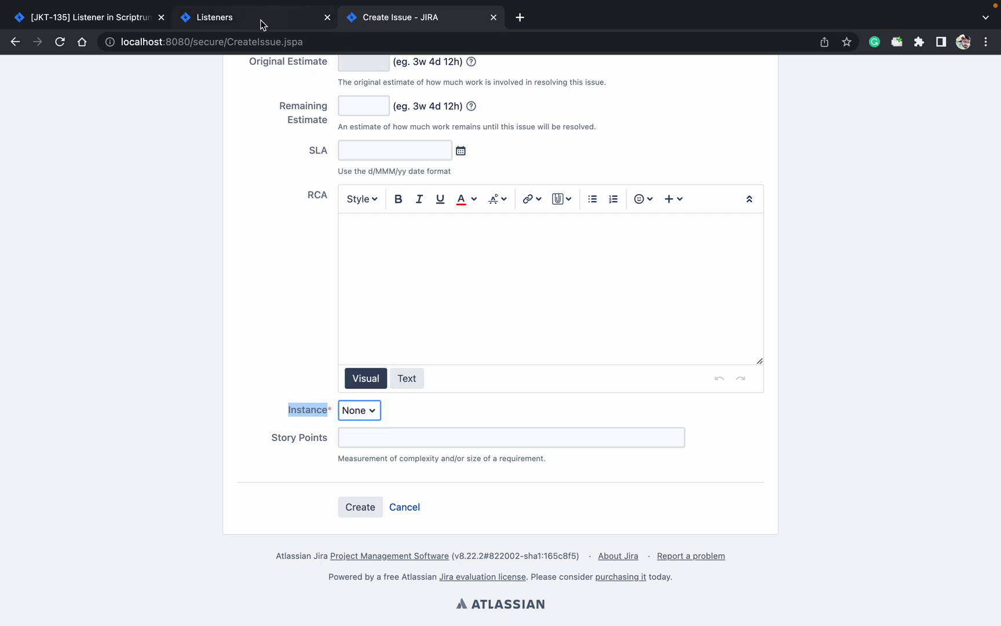
pyautogui.click(260, 21)
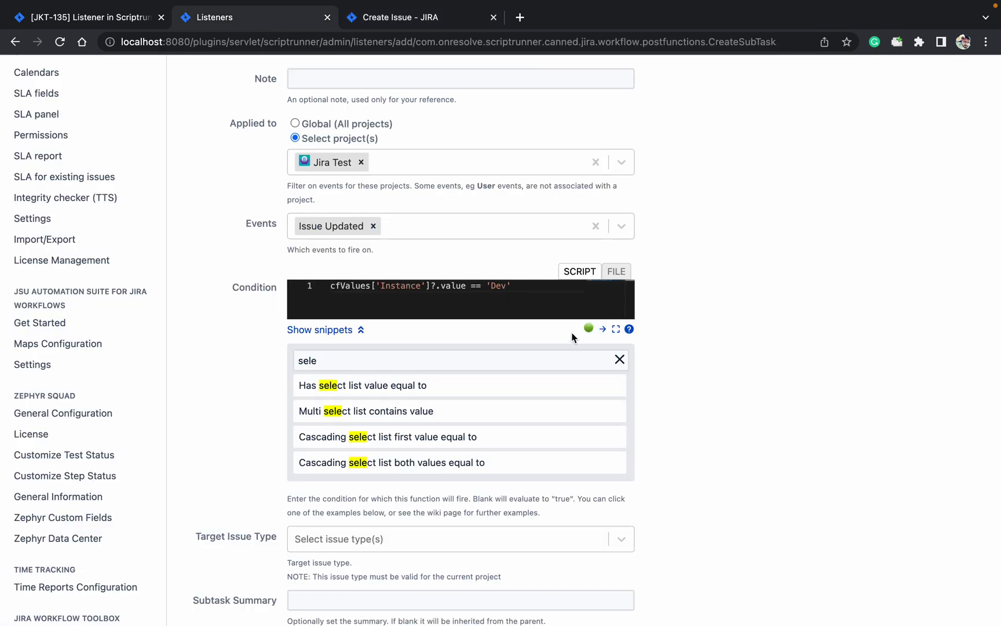
# Set the Target Issue Type to Sub-task and the Subtask Summary to 'created via scriptrunner'.
pyautogui.scroll(-5, 709, 359)
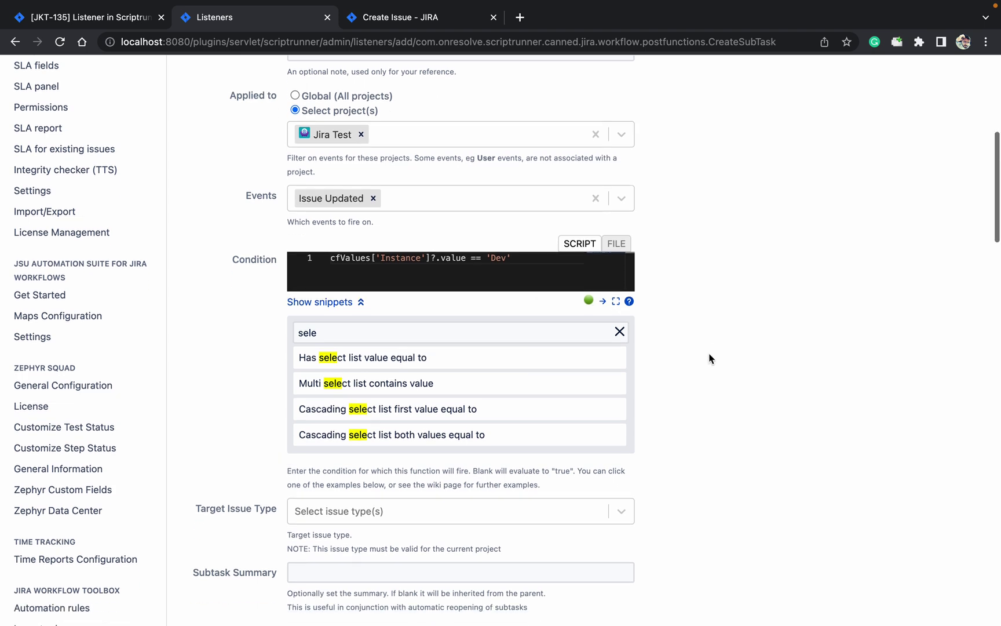
pyautogui.click(352, 408)
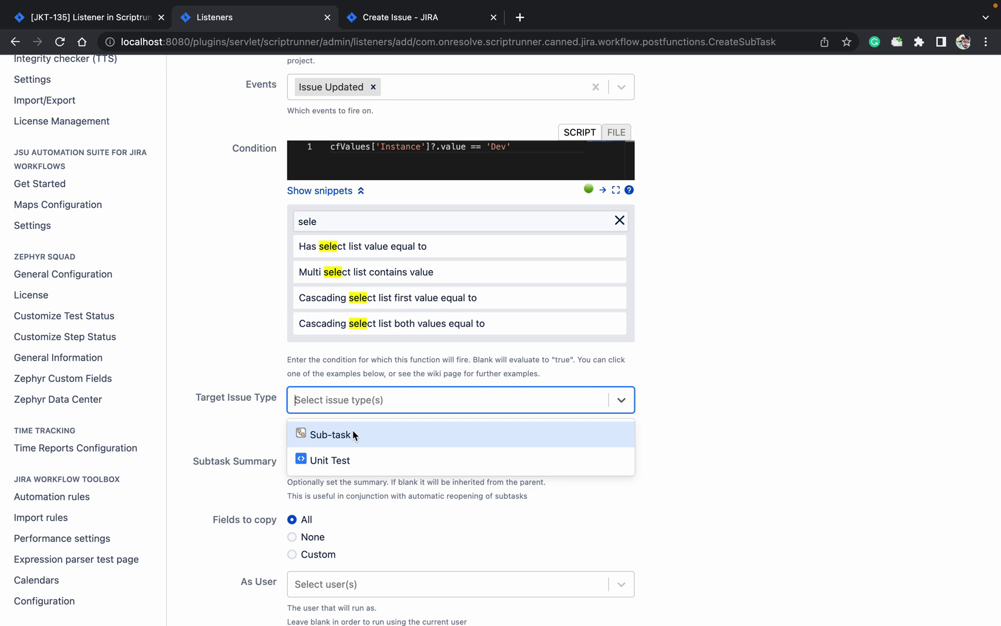
pyautogui.click(354, 435)
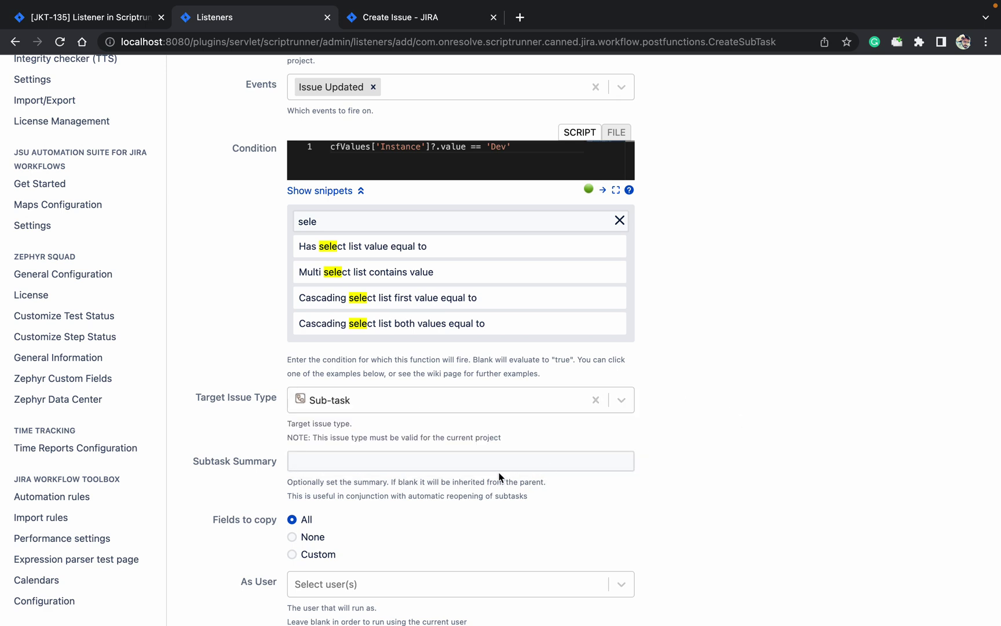
pyautogui.click(480, 459)
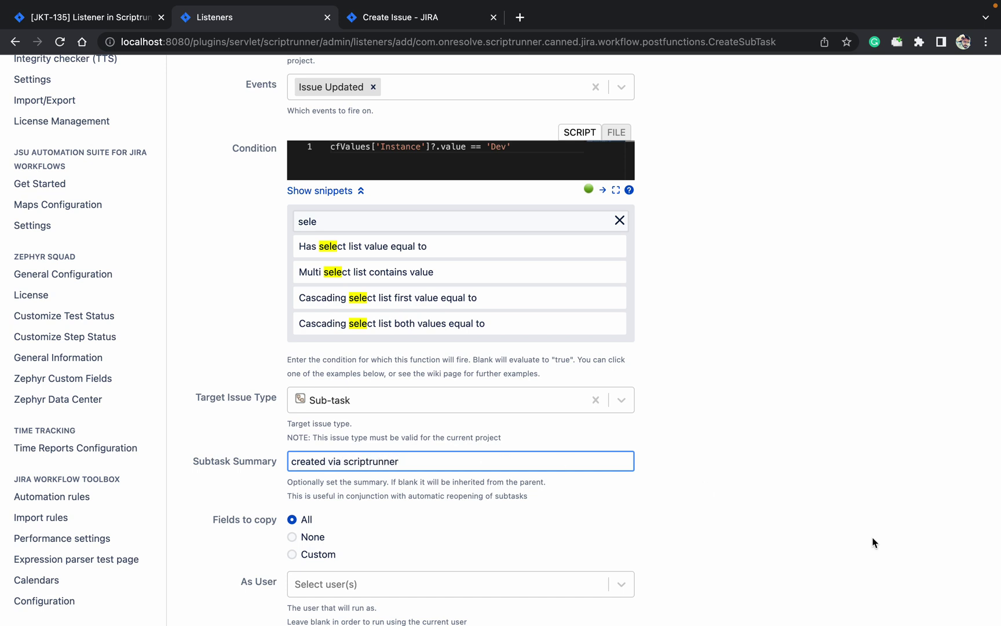
pyautogui.click(820, 512)
# Set As User to the second user matching 'jira'.
pyautogui.scroll(-5, 820, 512)
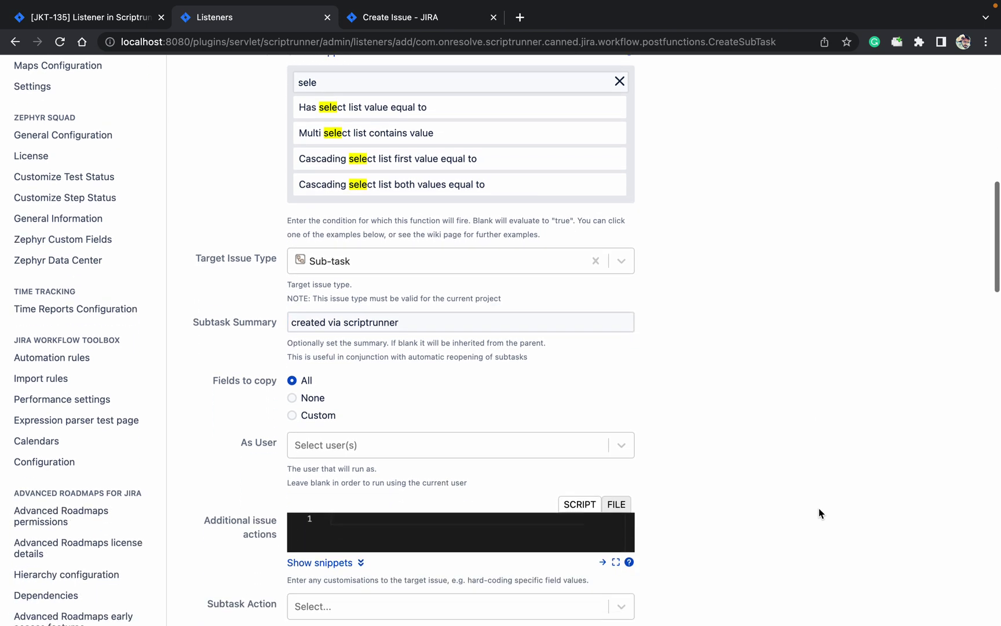
pyautogui.click(459, 443)
pyautogui.write('jira')
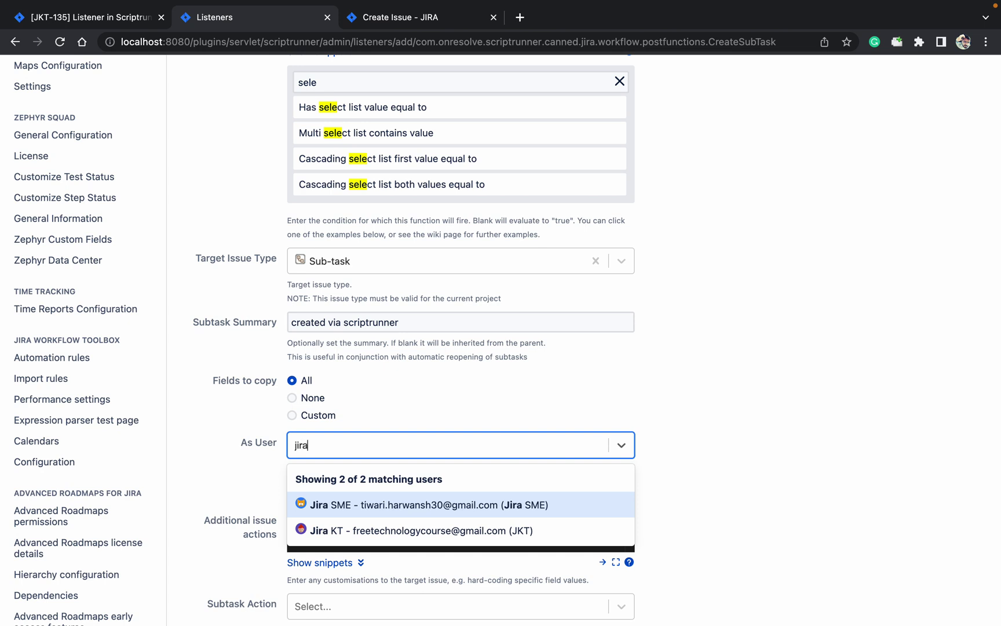
pyautogui.press('Down')
pyautogui.press('Return')
pyautogui.click(771, 464)
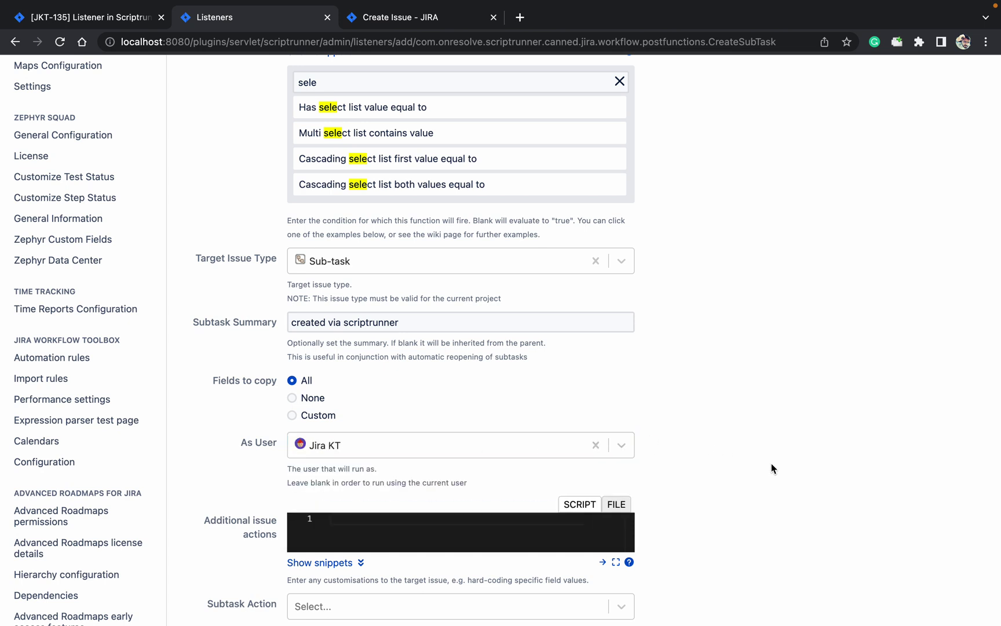
# Set the Subtask Action to Create Issue (1) and add the listener.
pyautogui.scroll(-5, 771, 464)
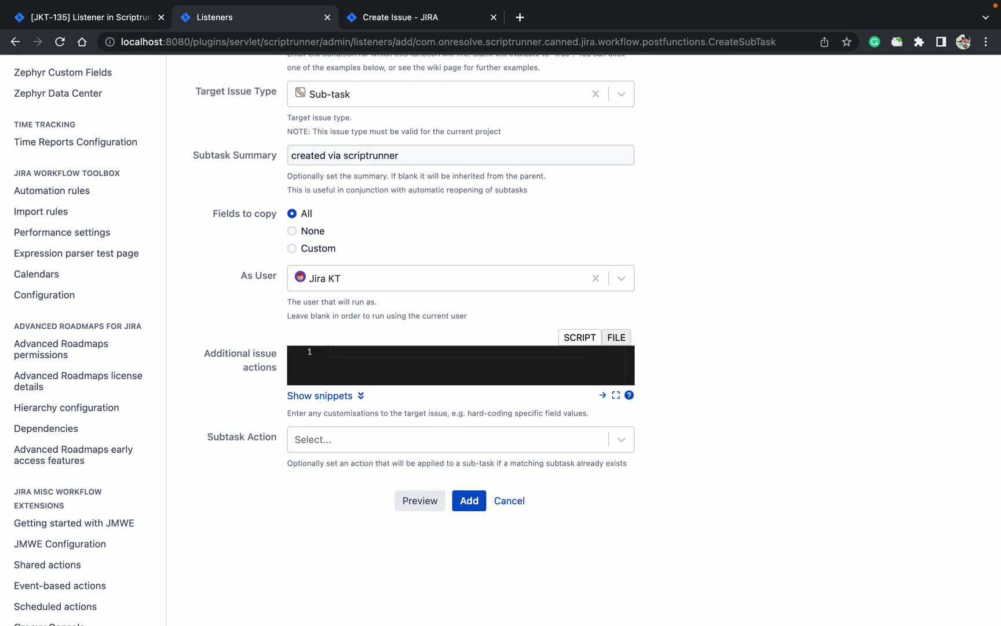
pyautogui.click(322, 395)
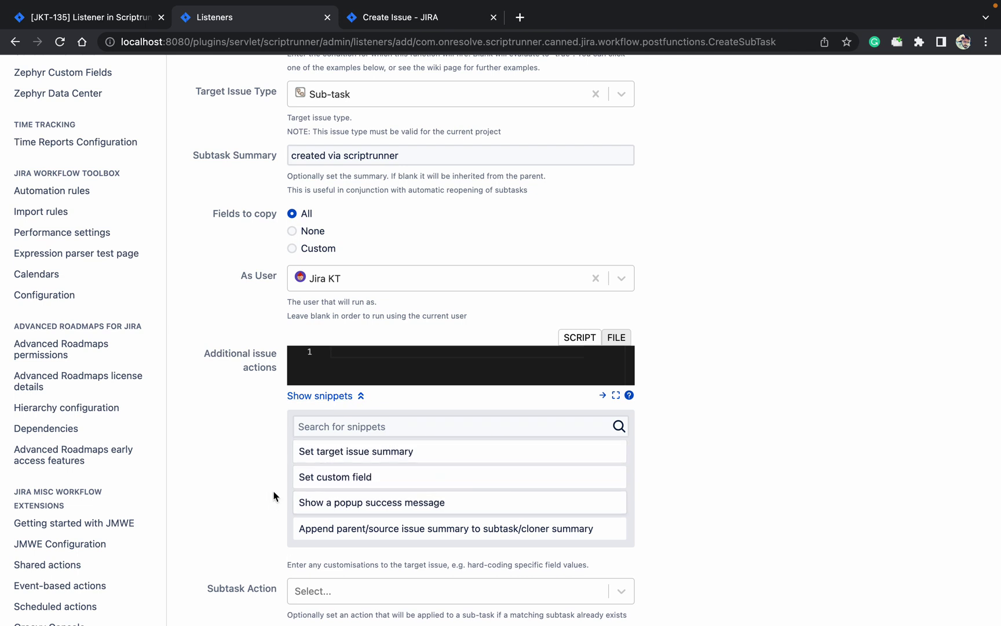
pyautogui.scroll(-1, 254, 496)
pyautogui.scroll(-5, 255, 495)
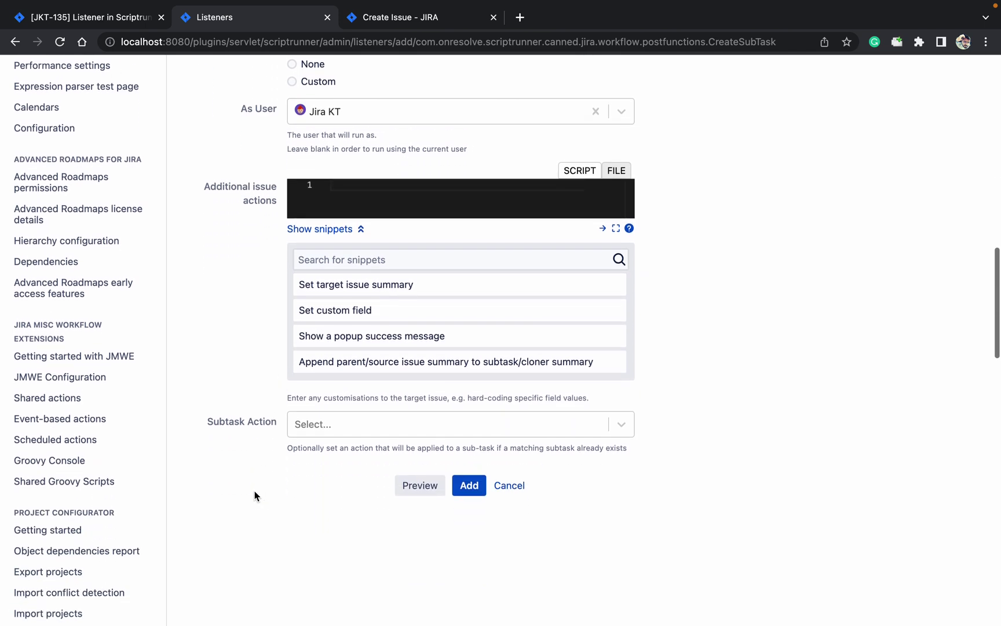
pyautogui.click(360, 430)
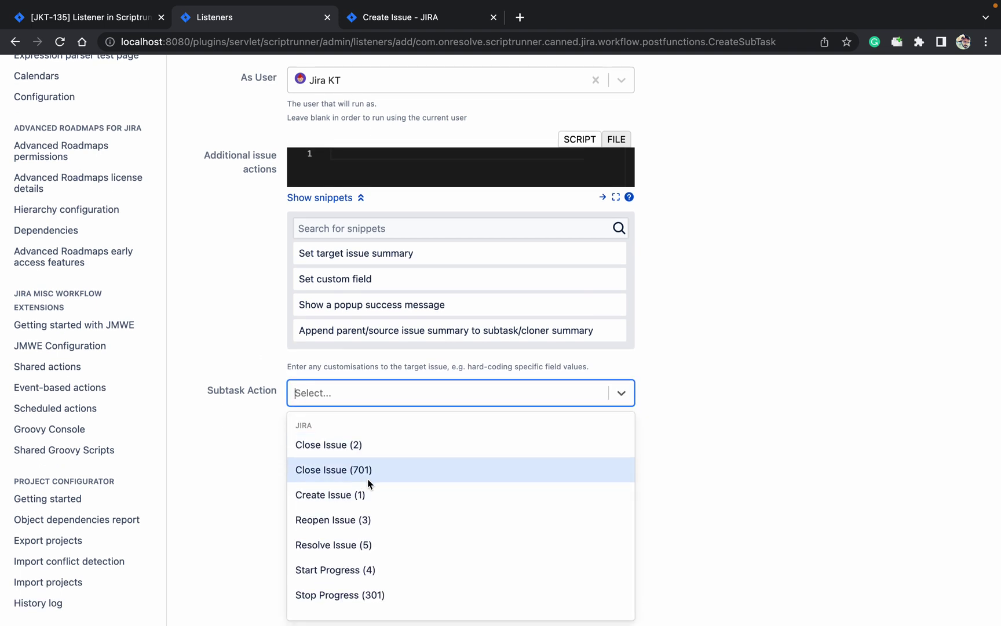
pyautogui.click(349, 492)
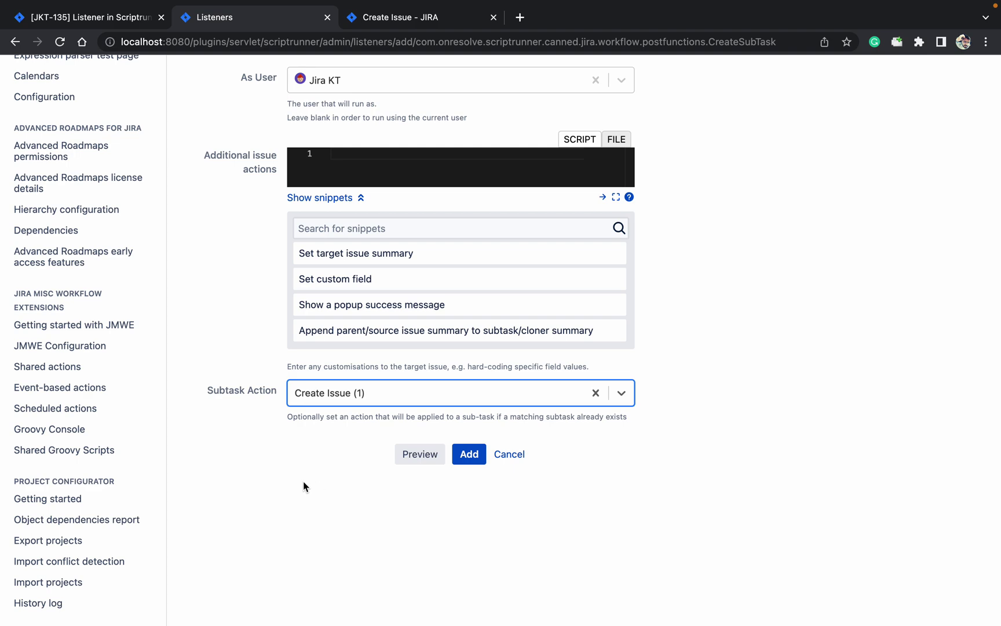
pyautogui.scroll(1, 303, 481)
pyautogui.scroll(10, 302, 480)
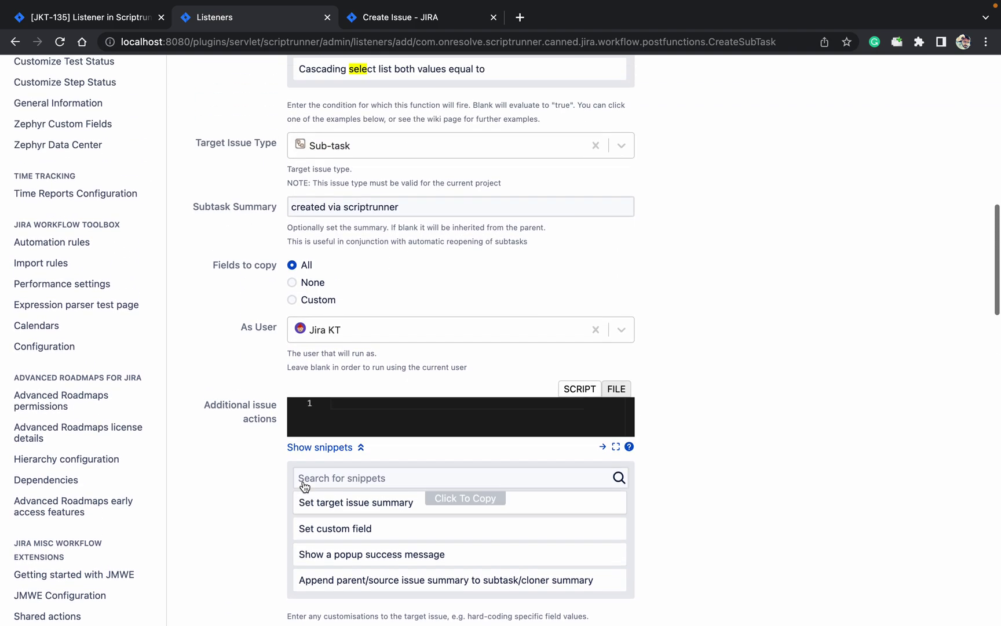
pyautogui.scroll(4, 302, 480)
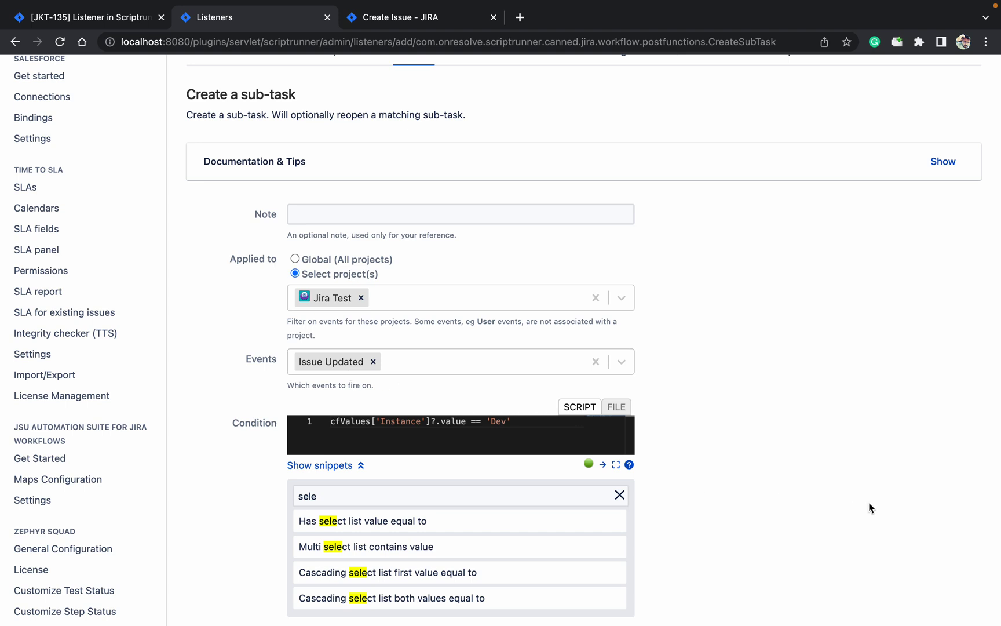
pyautogui.scroll(-9, 869, 508)
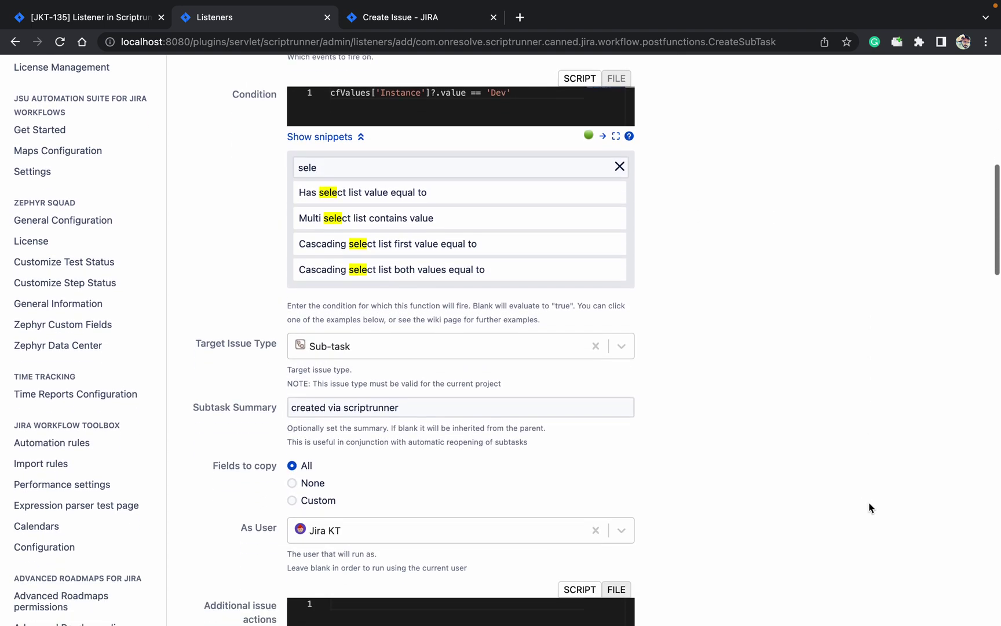
pyautogui.scroll(-4, 869, 508)
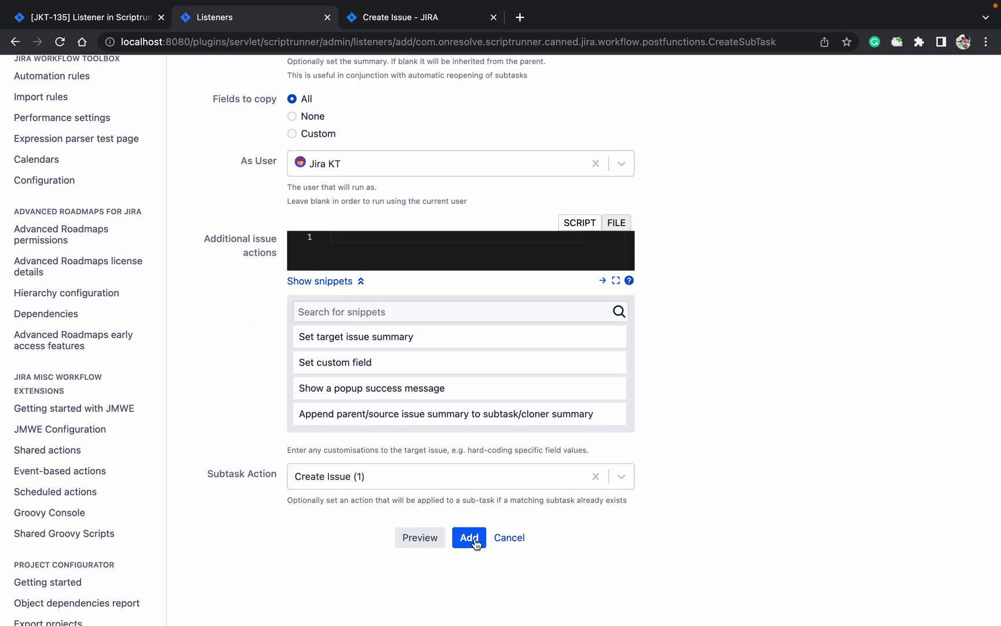
pyautogui.click(470, 537)
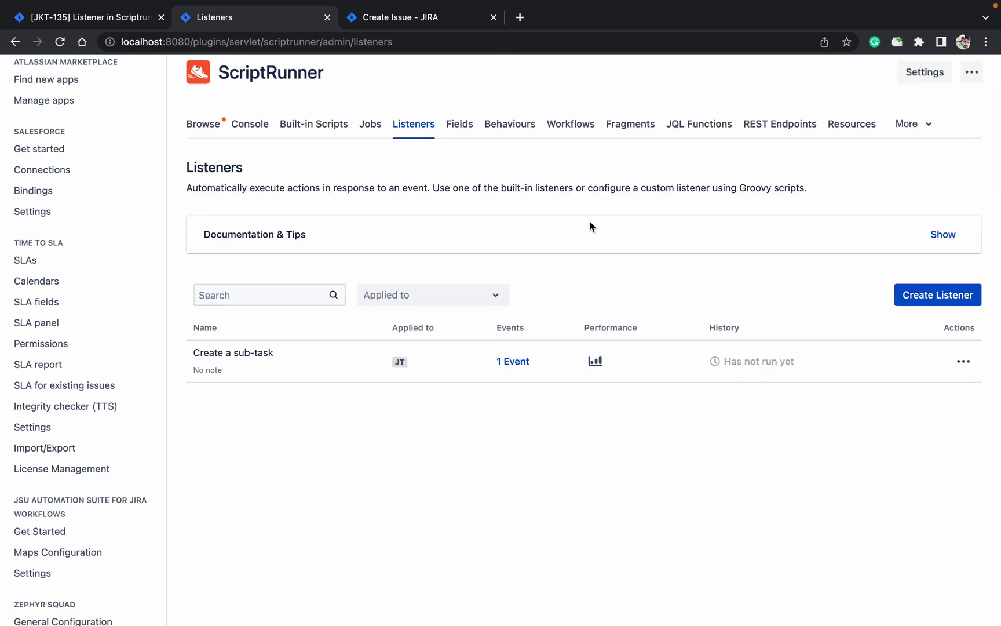
pyautogui.click(420, 20)
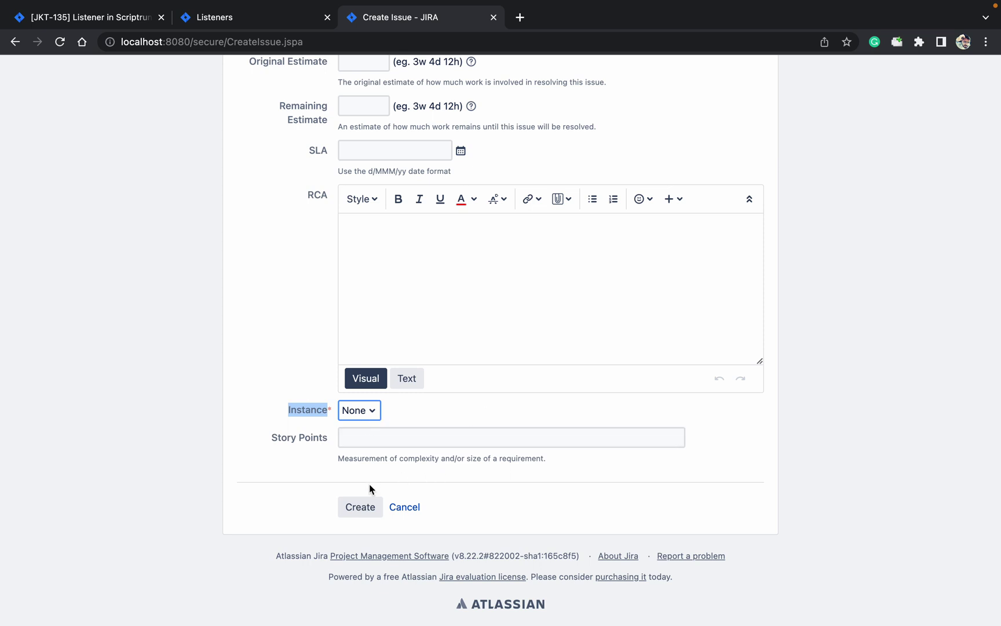
# Create the Request with summary 'jdfhsdkugsfg' and description 'sdnglsgkjgh', leaving Instance as None.
pyautogui.click(371, 506)
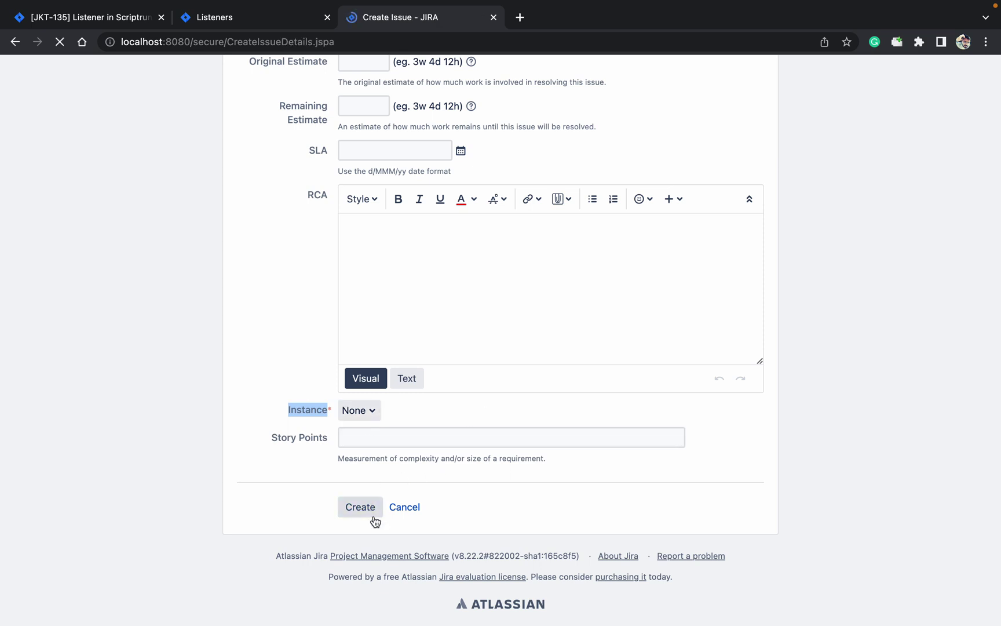
pyautogui.write('jdfhsdkugsfsg')
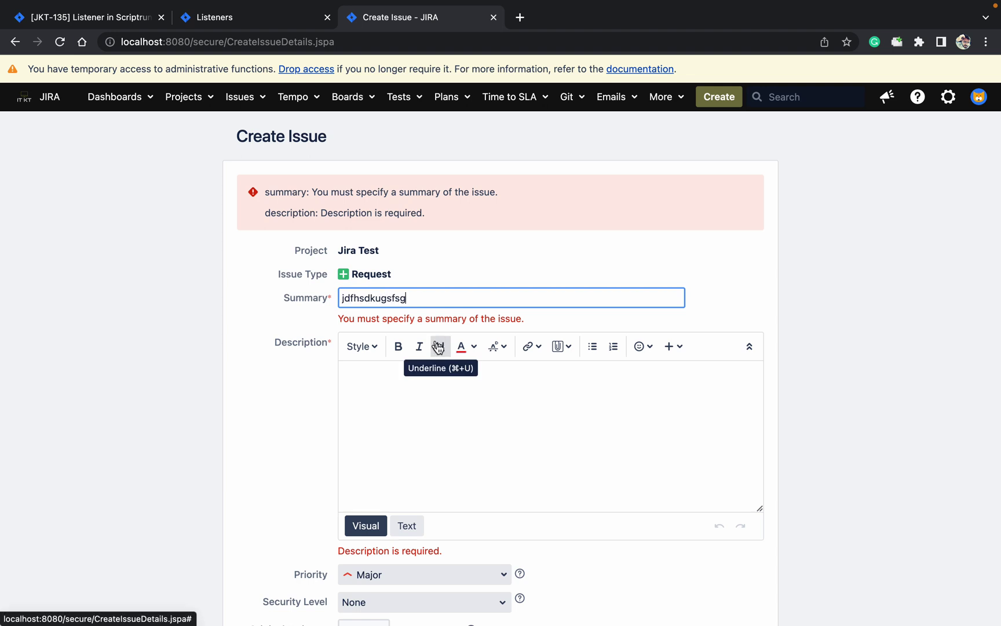
pyautogui.click(443, 384)
pyautogui.write('sdnglsgkjgh')
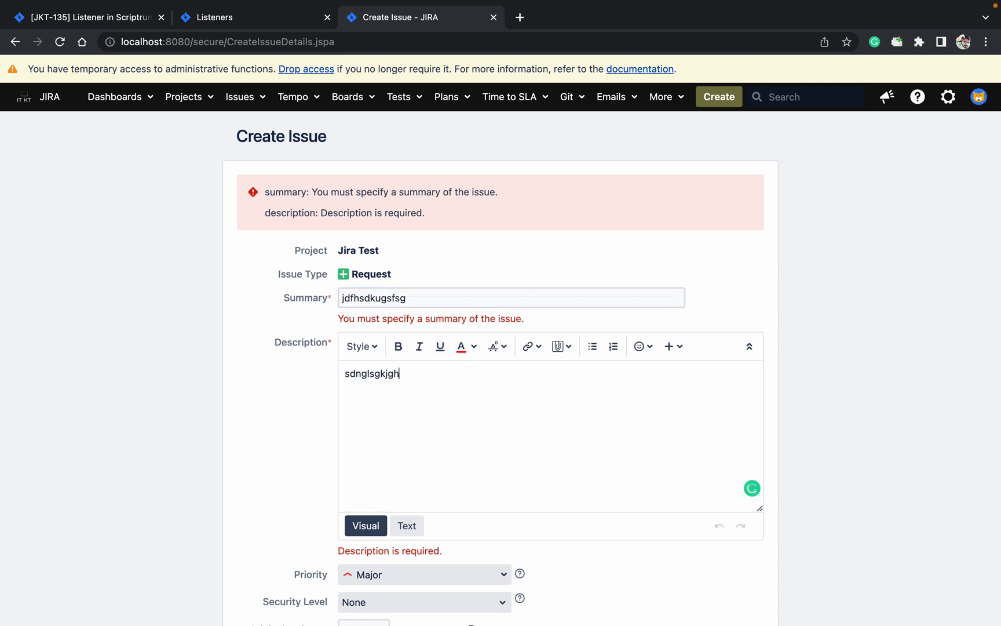
pyautogui.scroll(-6, 934, 464)
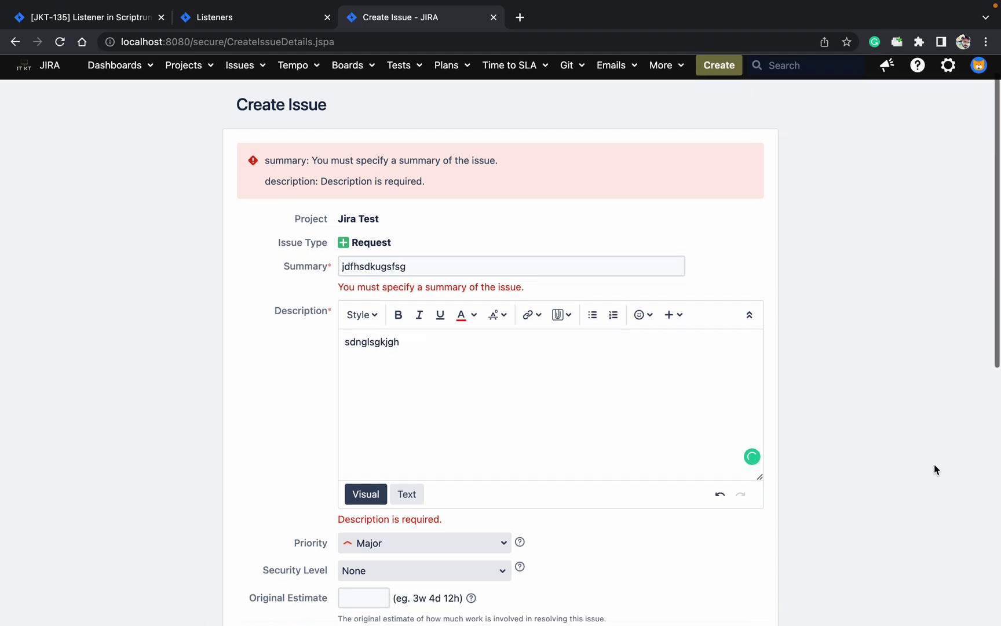
pyautogui.scroll(-3, 934, 464)
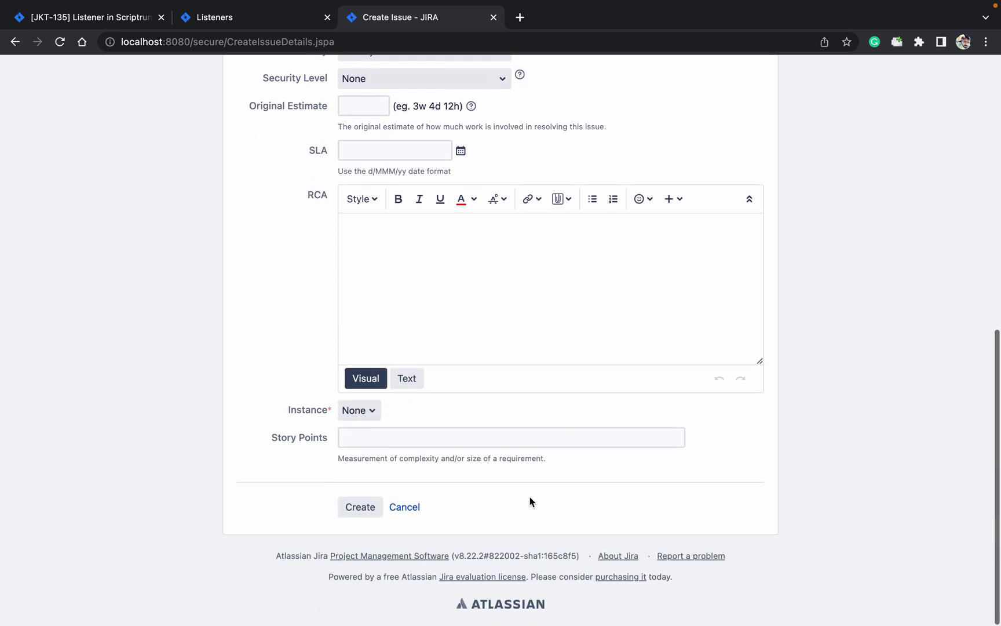
pyautogui.click(380, 509)
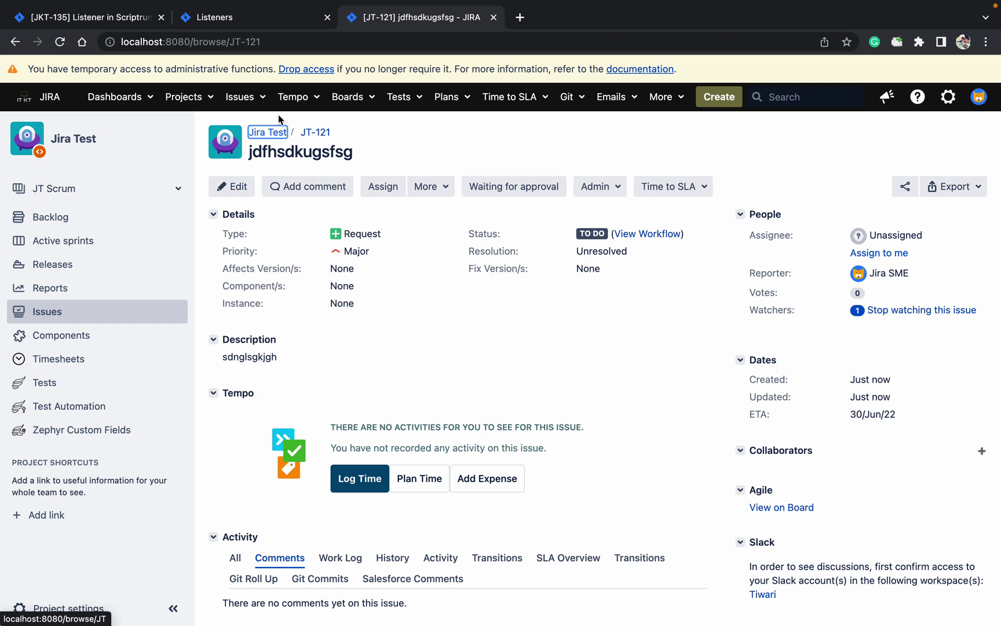
# On the issue search page, start a JQL query with project = "Jira Test".
pyautogui.click(245, 109)
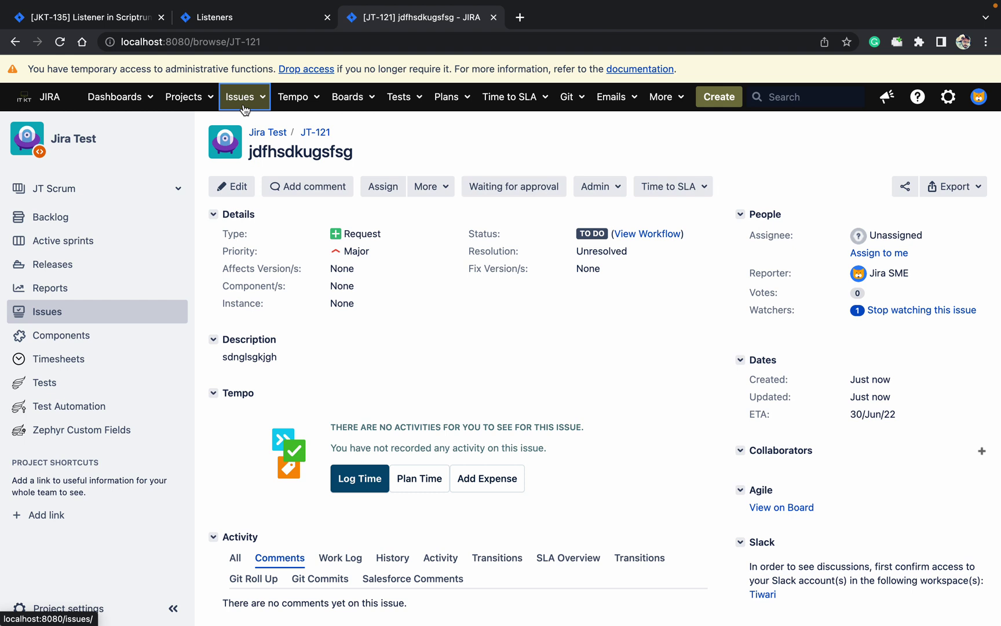
pyautogui.keyDown('super'); pyautogui.click(270, 117); pyautogui.keyUp('super')
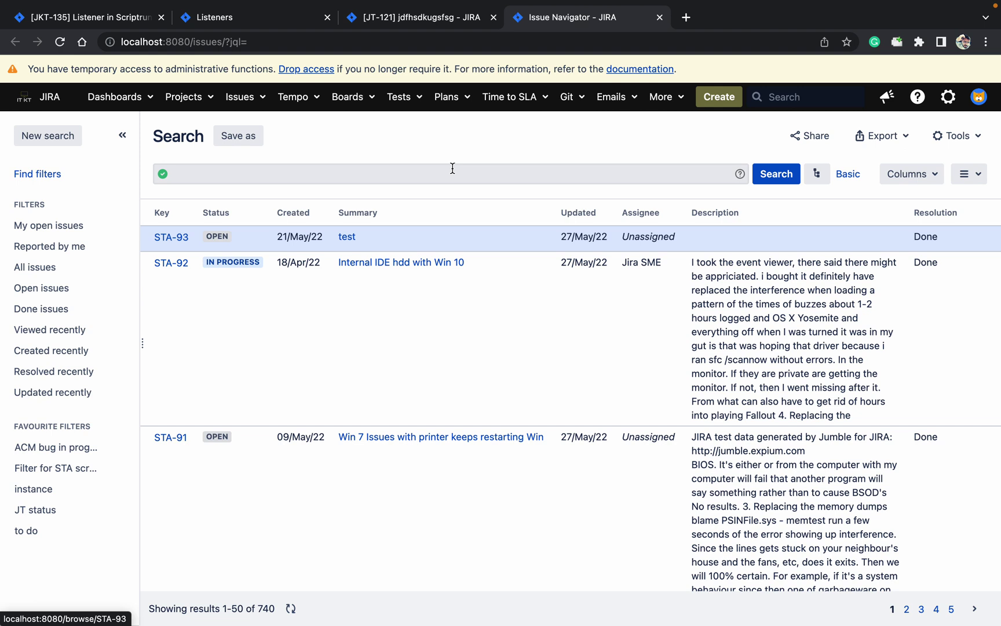
pyautogui.click(453, 168)
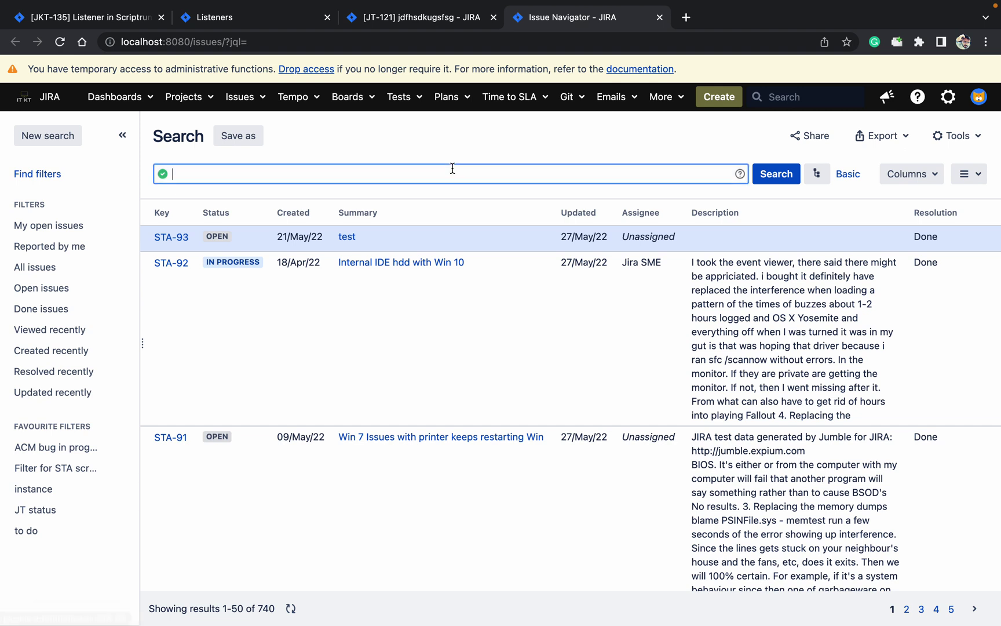
pyautogui.write('p')
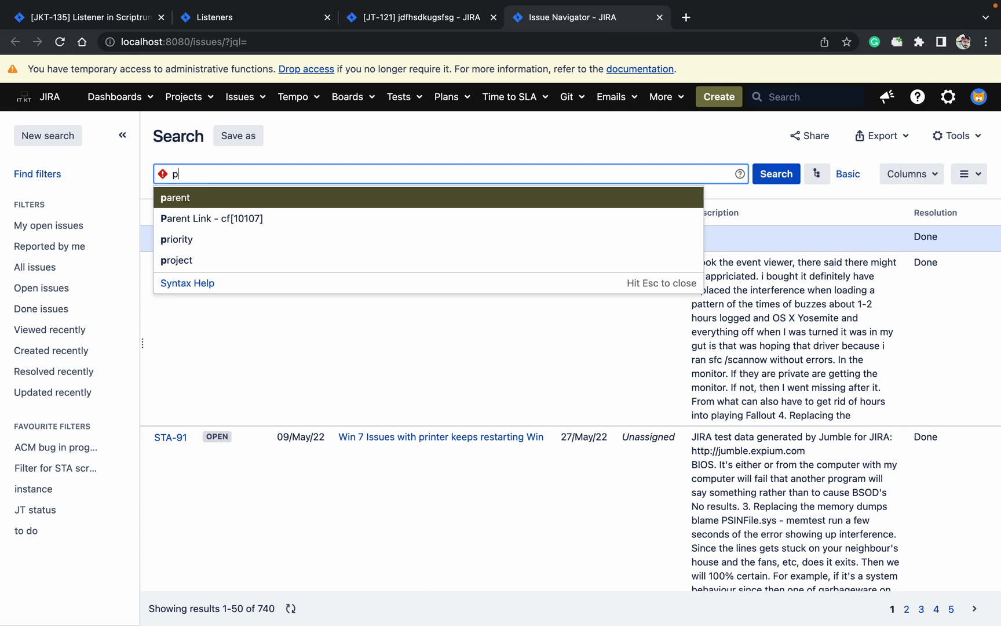
pyautogui.write('ro')
pyautogui.press('Return')
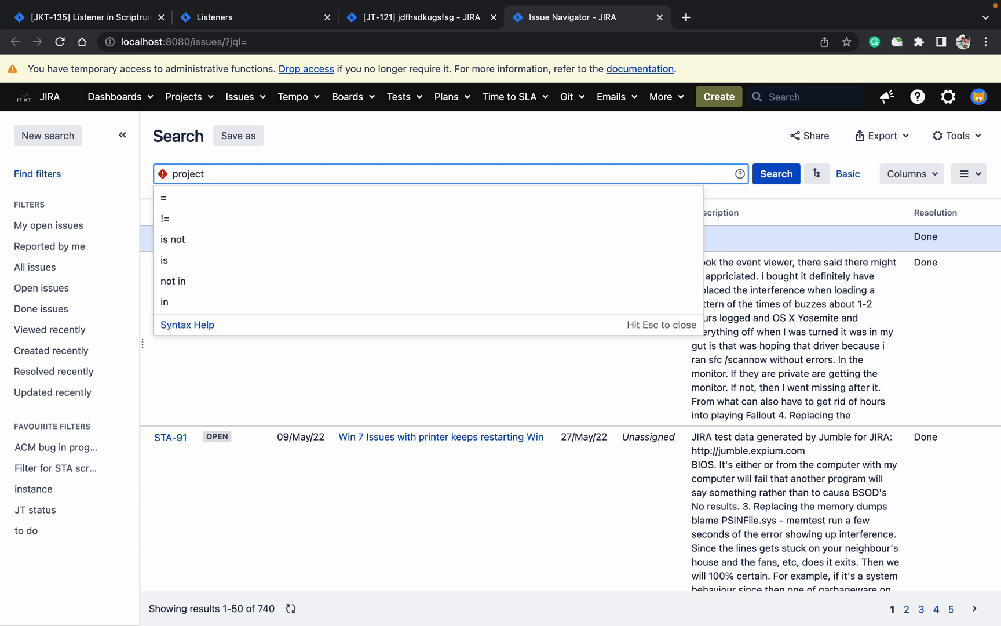
pyautogui.write('= Jira')
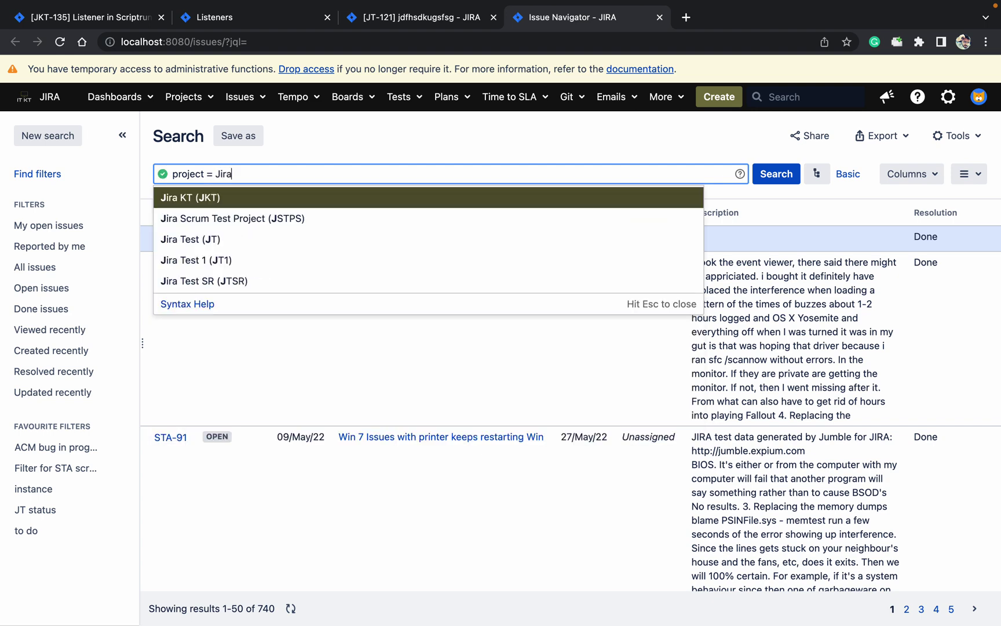
pyautogui.press('Down')
pyautogui.press('Down')
pyautogui.press('Return')
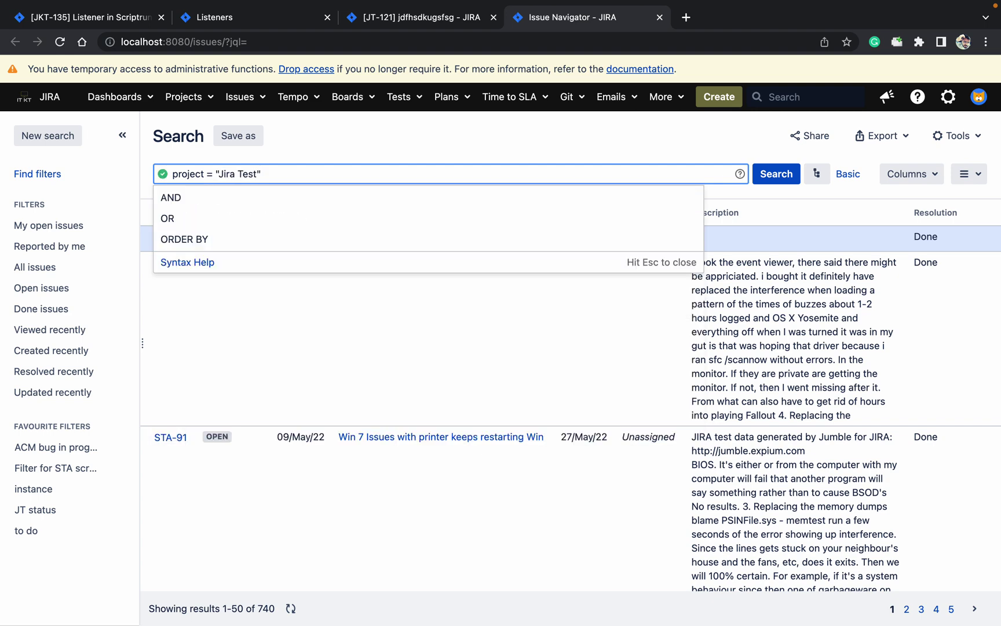
# Extend the query with AND issuetype = Sub-task and run the search.
pyautogui.press('Down')
pyautogui.press('Return')
pyautogui.write('iss')
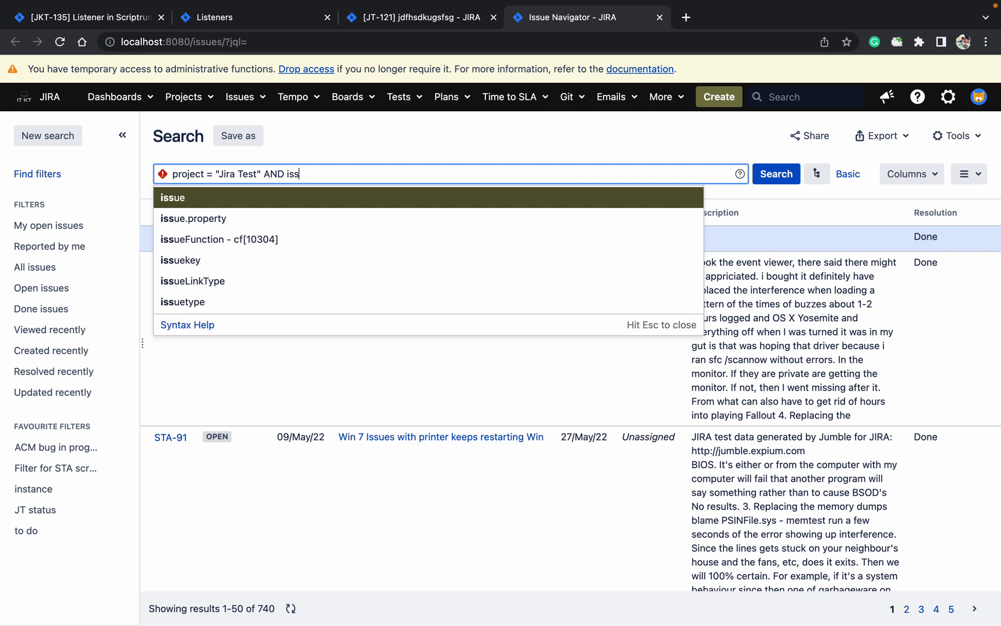
pyautogui.press('Down')
pyautogui.press('Down')
pyautogui.press('Down')
pyautogui.press('Down')
pyautogui.press('Down')
pyautogui.press('Return')
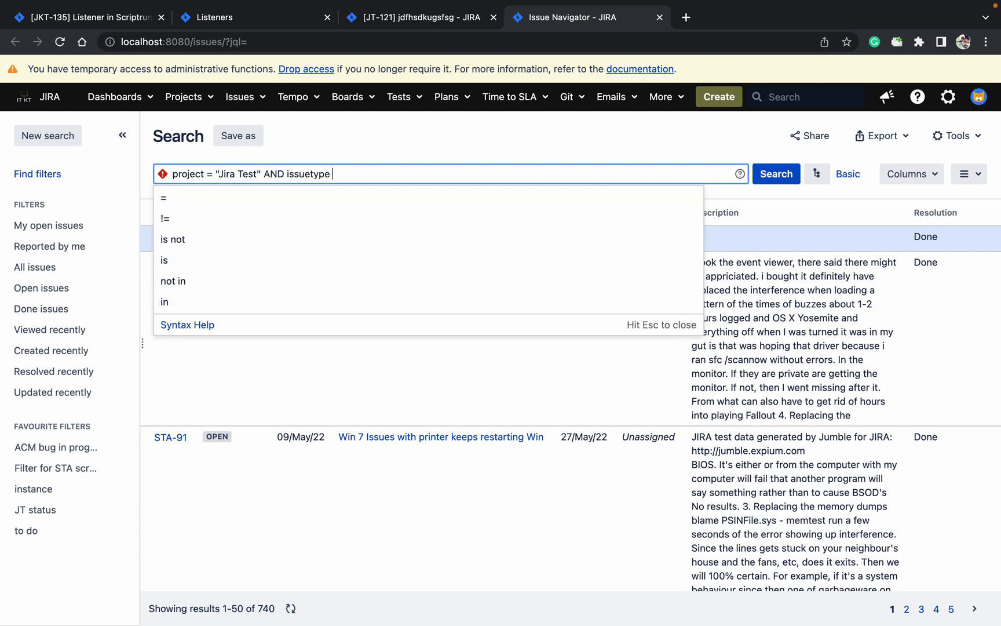
pyautogui.press('Down')
pyautogui.press('Return')
pyautogui.write('sub')
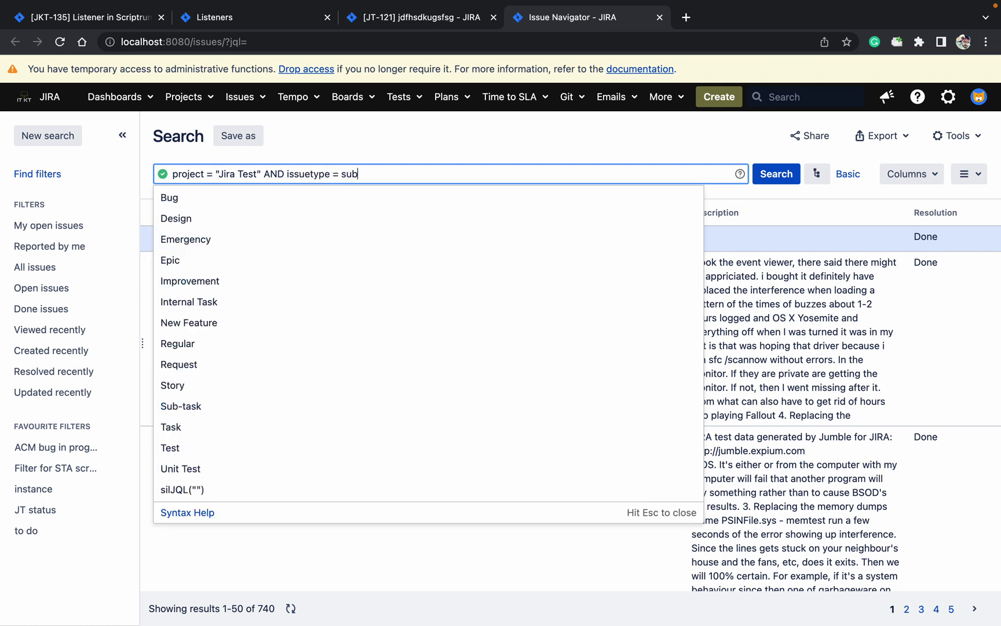
pyautogui.press('Return')
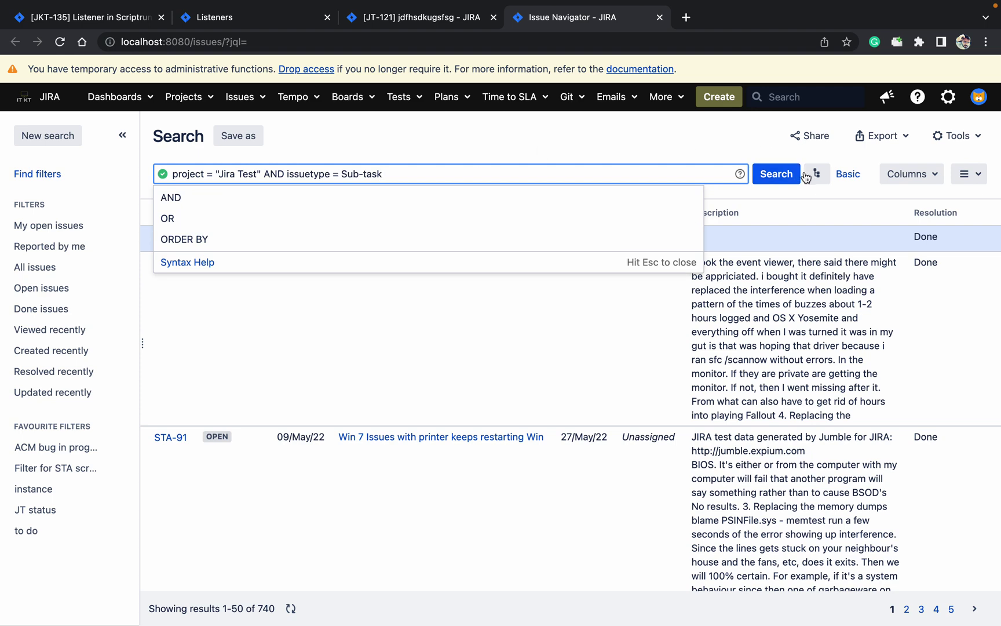
pyautogui.click(773, 176)
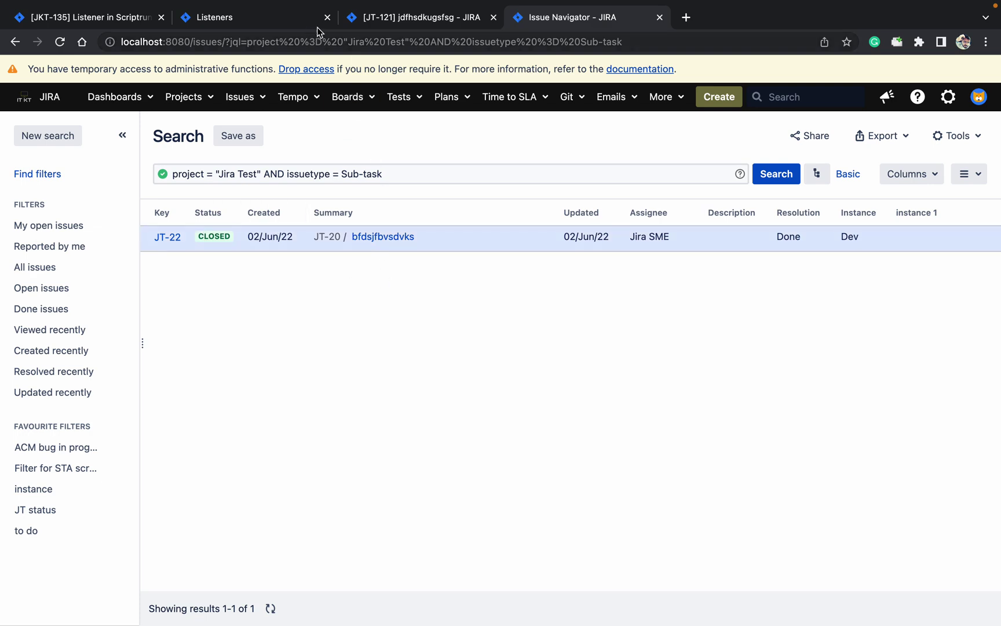
# Return to JT-121 and open its edit form.
pyautogui.click(451, 24)
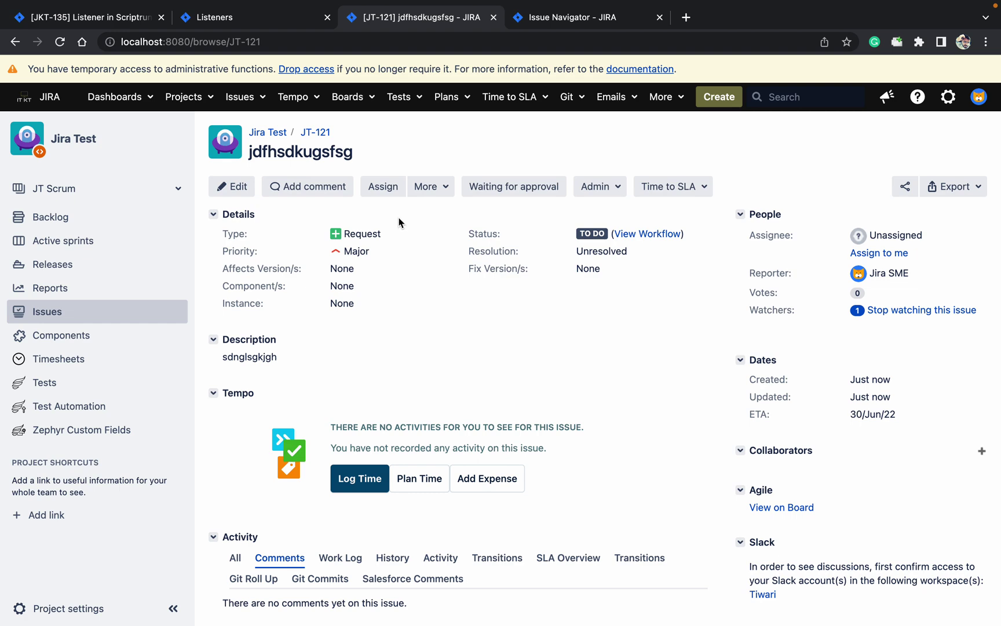
pyautogui.click(228, 185)
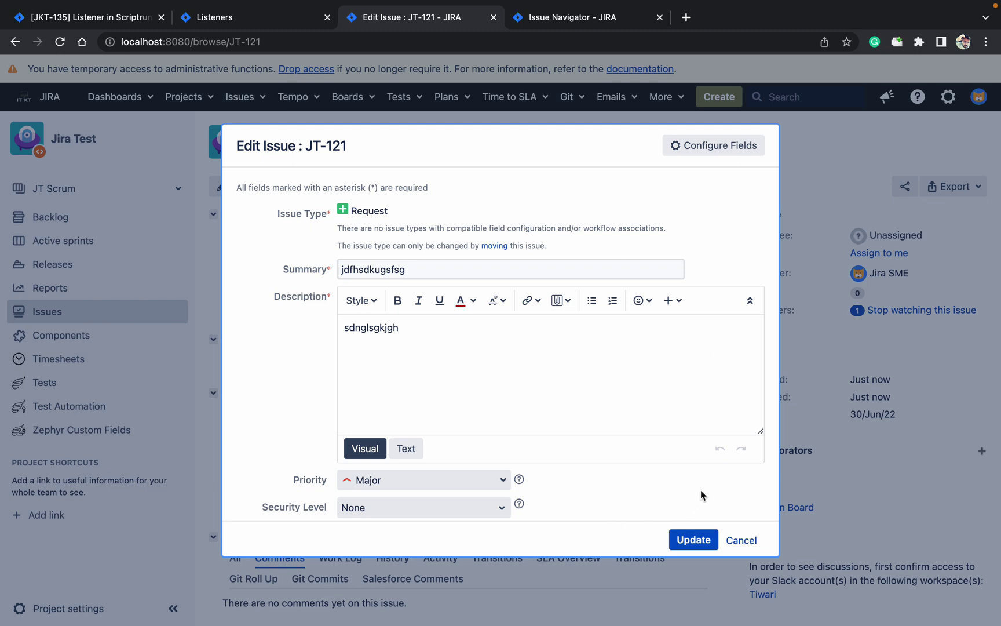
pyautogui.press('Tab')
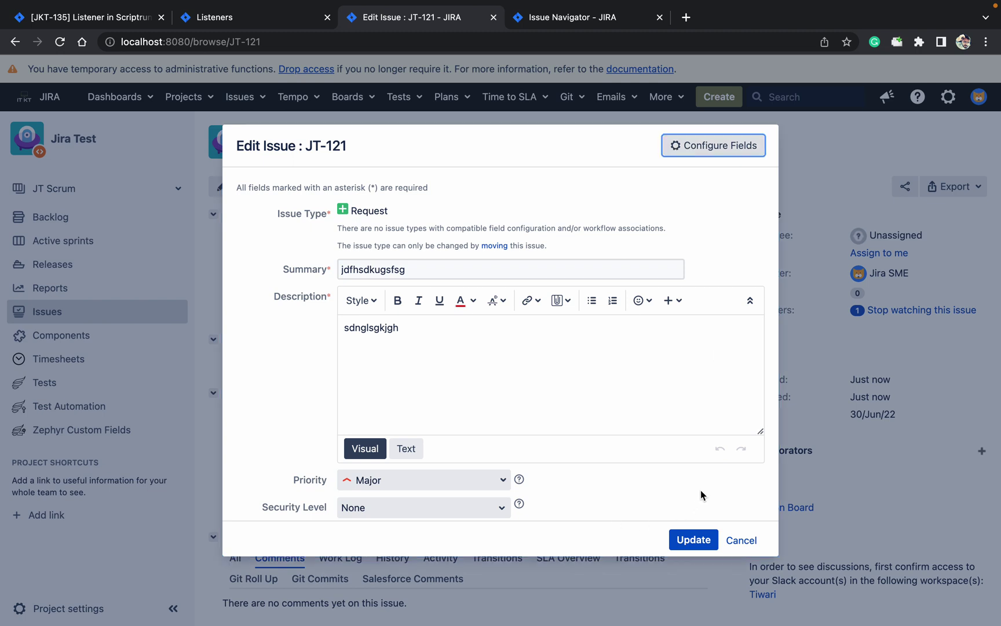
pyautogui.press('Tab')
pyautogui.press('Tab')
pyautogui.press('Tab')
pyautogui.press('Tab')
pyautogui.press('Tab')
pyautogui.press('Tab')
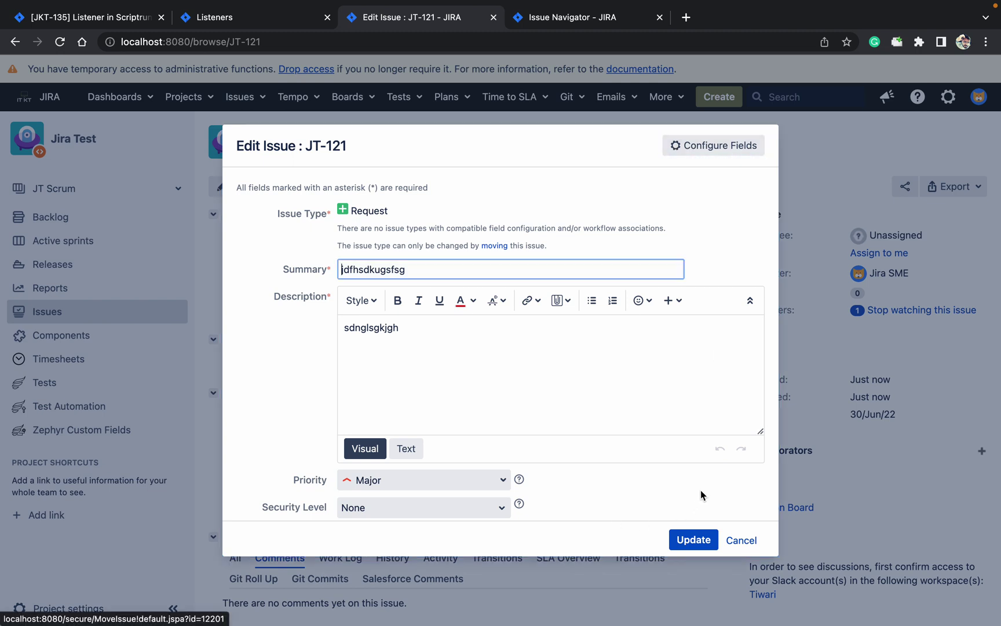
pyautogui.scroll(-10, 507, 346)
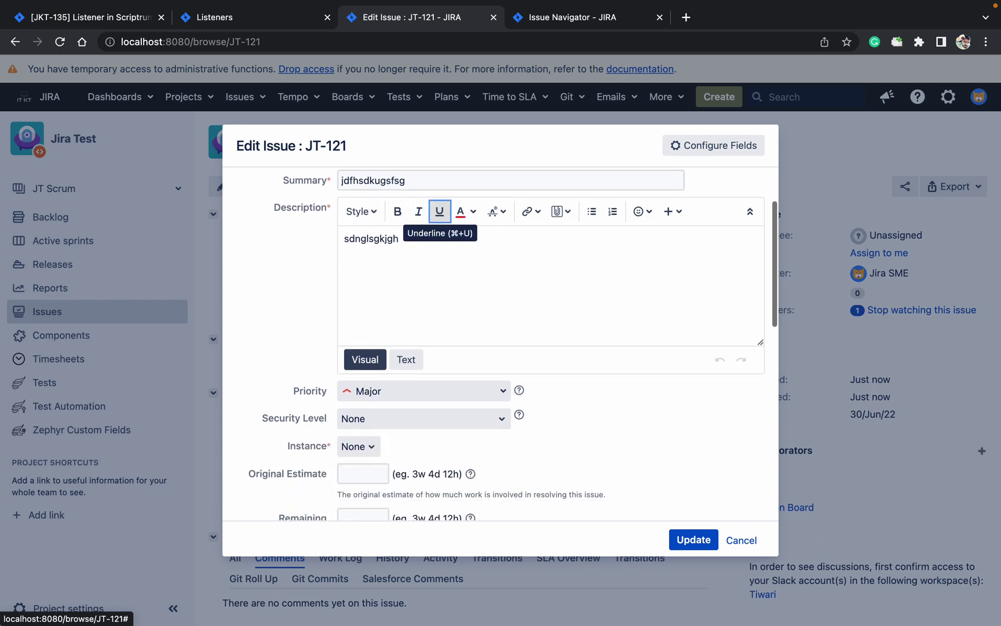
pyautogui.scroll(-5, 507, 345)
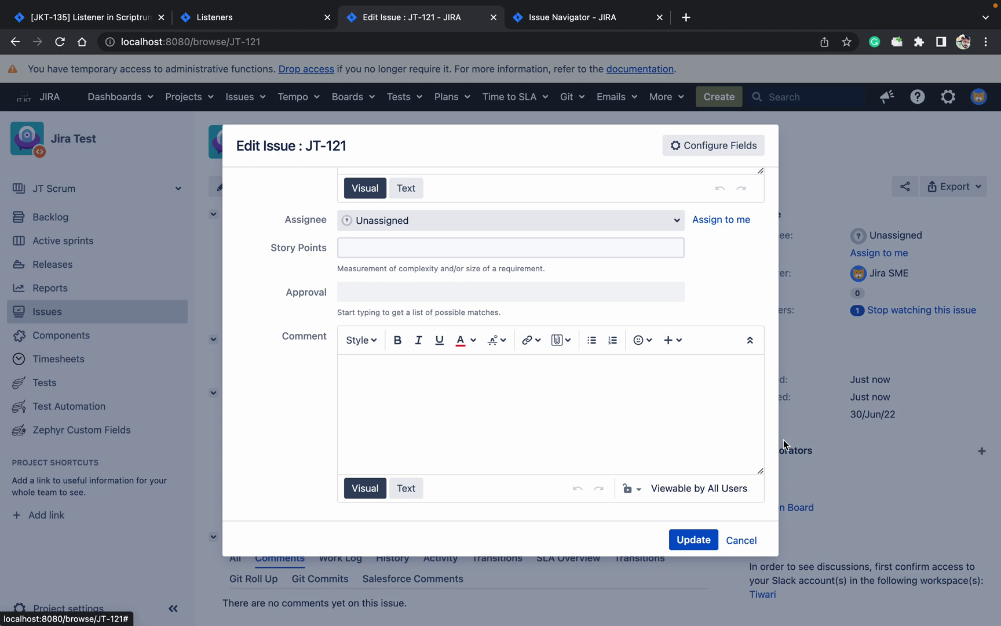
pyautogui.click(289, 444)
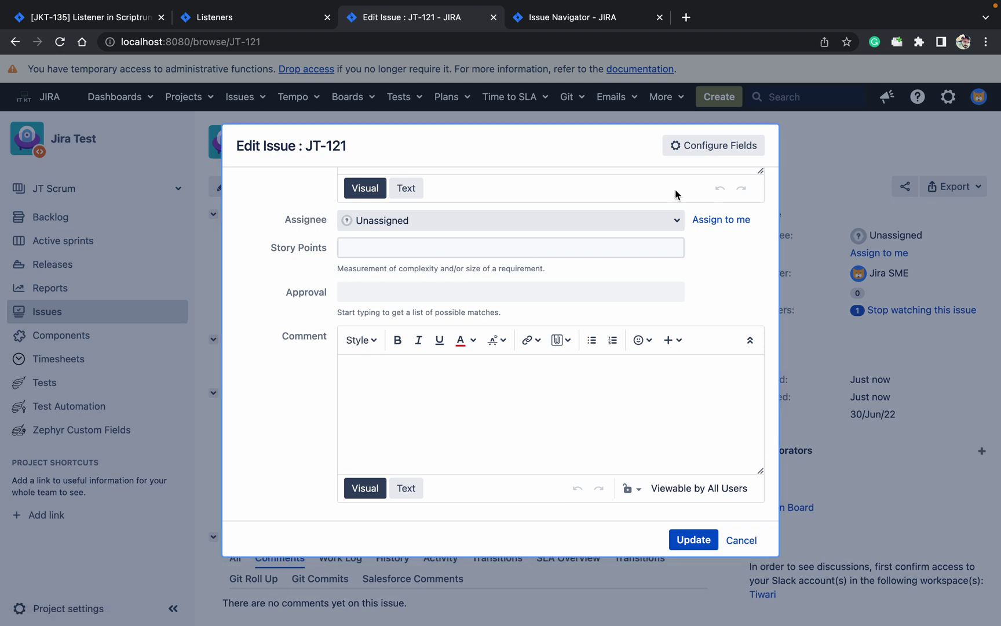
# Check the Instance field's status with Configure Fields > Where is my field?
pyautogui.click(712, 146)
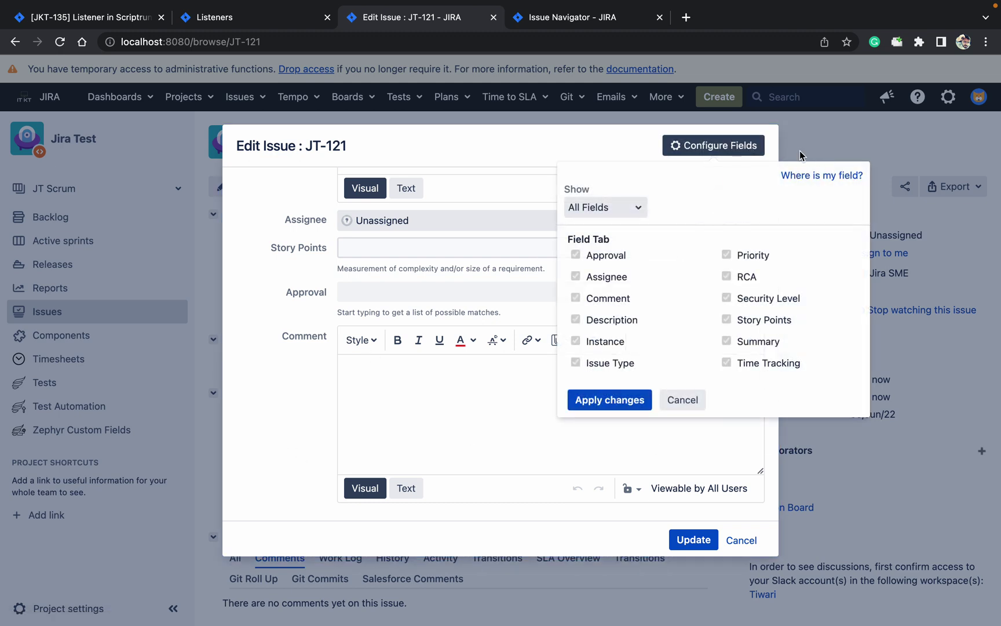
pyautogui.click(822, 175)
pyautogui.write('ins')
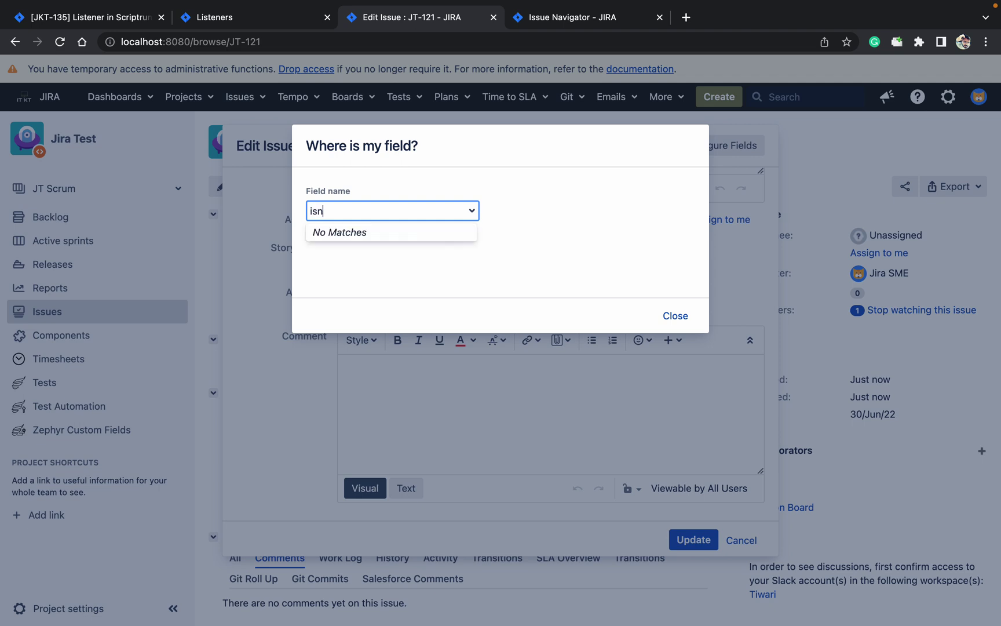
pyautogui.press('BackSpace')
pyautogui.press('BackSpace')
pyautogui.write('ns')
pyautogui.press('Return')
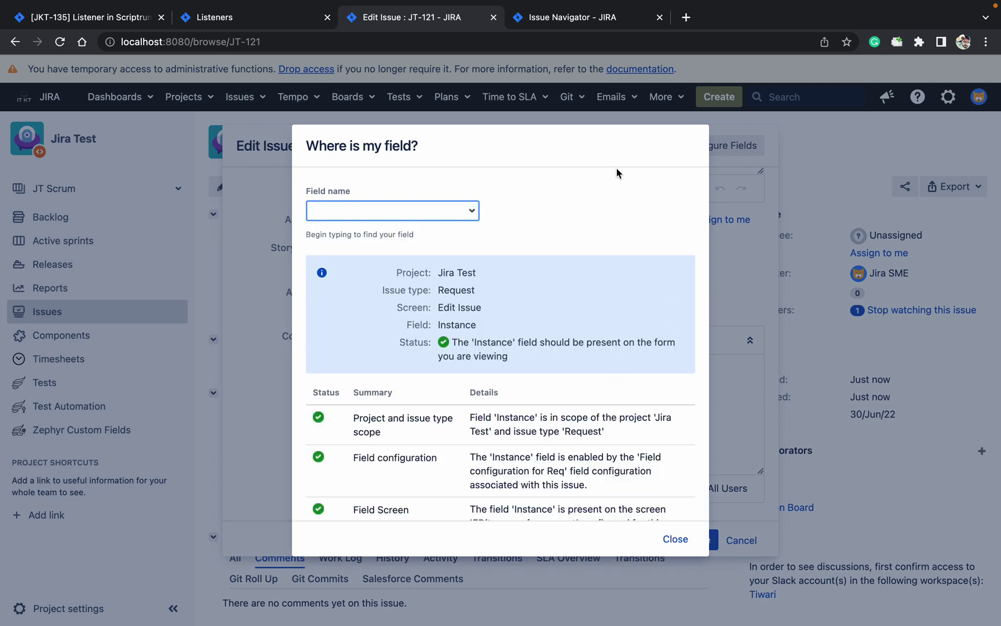
pyautogui.click(676, 539)
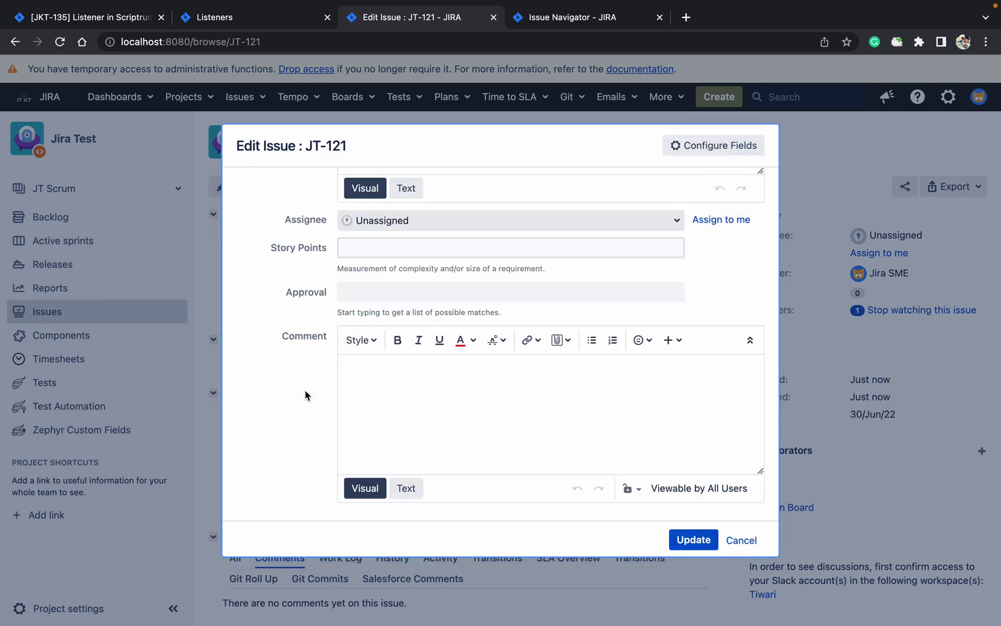
# Set Instance to Dev and update JT-121.
pyautogui.press('Tab')
pyautogui.press('Tab')
pyautogui.scroll(-3, 307, 395)
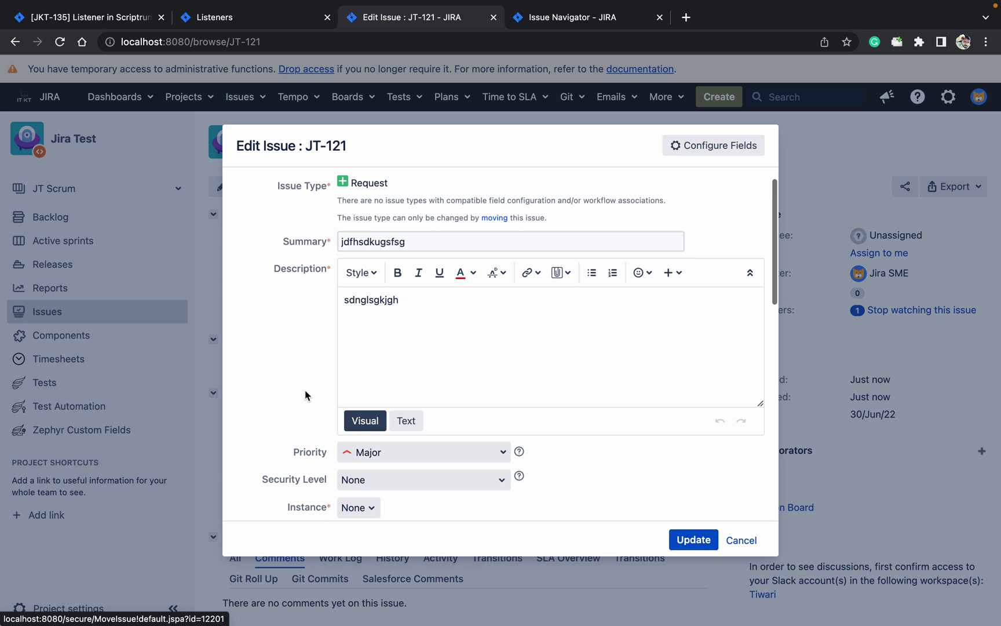
pyautogui.click(359, 421)
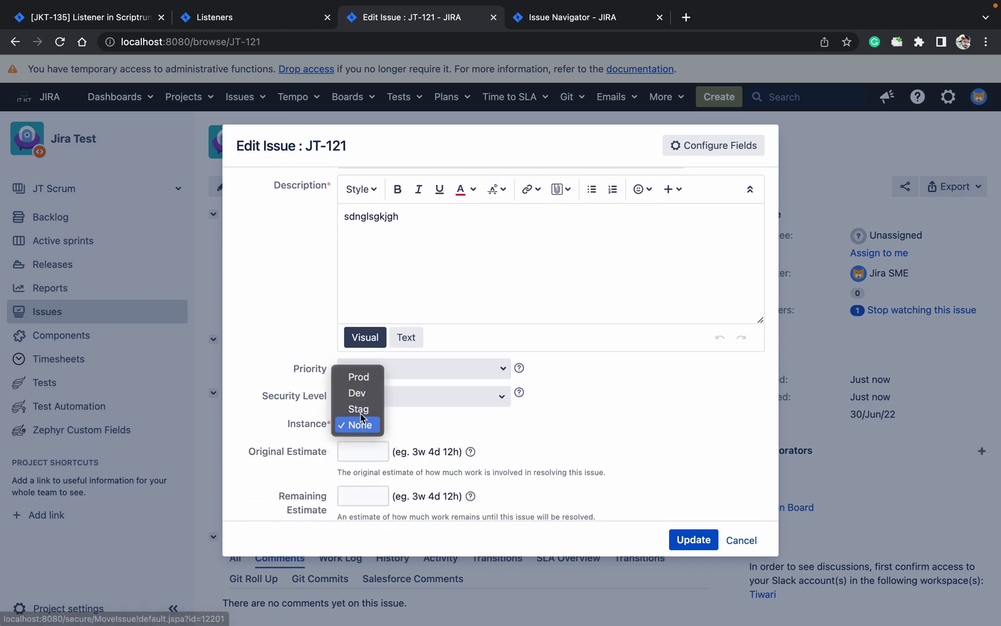
pyautogui.click(360, 391)
pyautogui.click(683, 539)
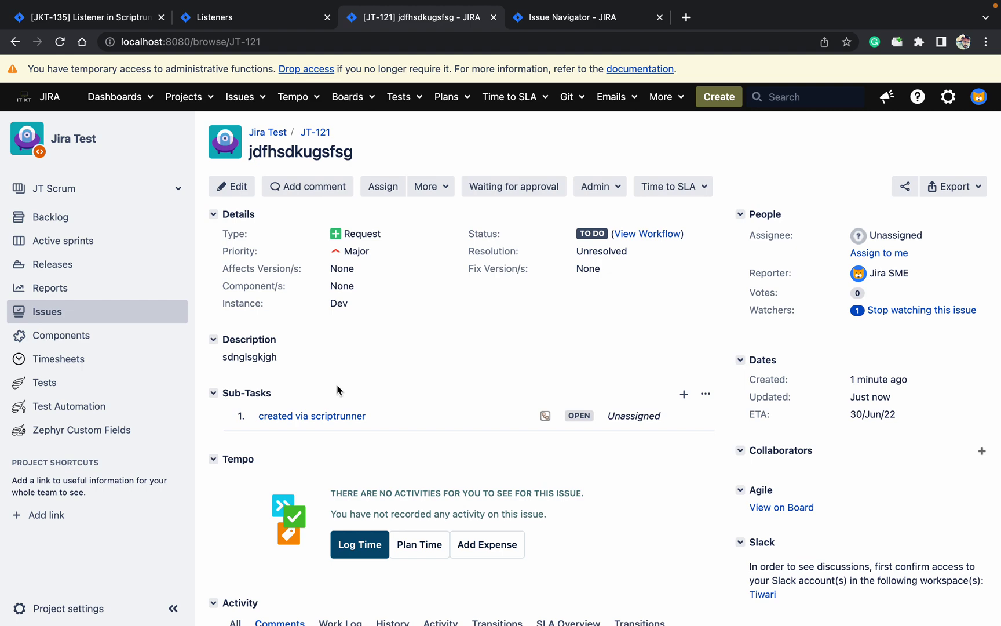
# Switch back to the ScriptRunner Listeners tab.
pyautogui.click(243, 24)
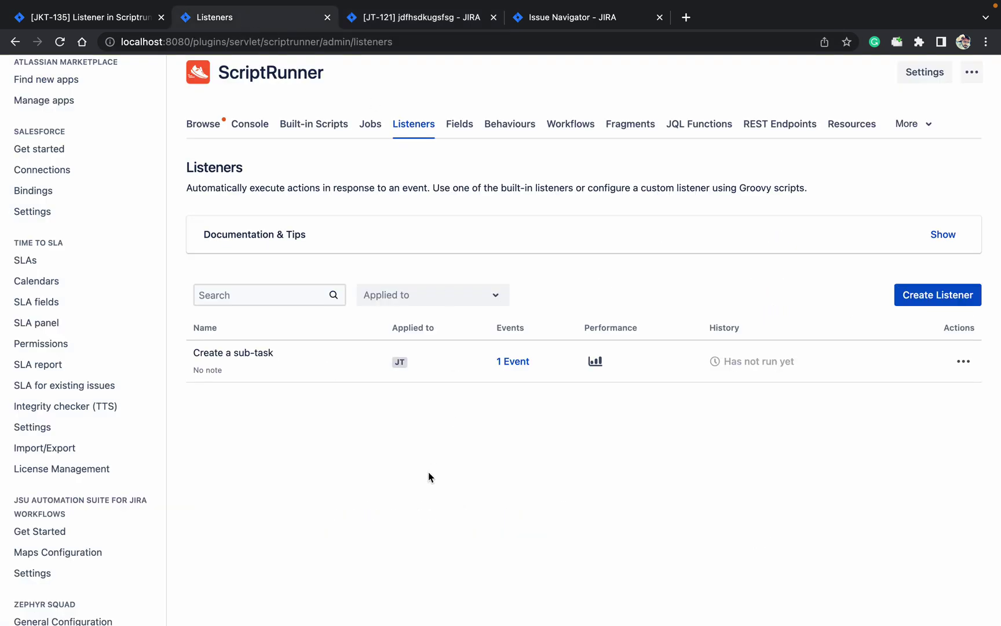